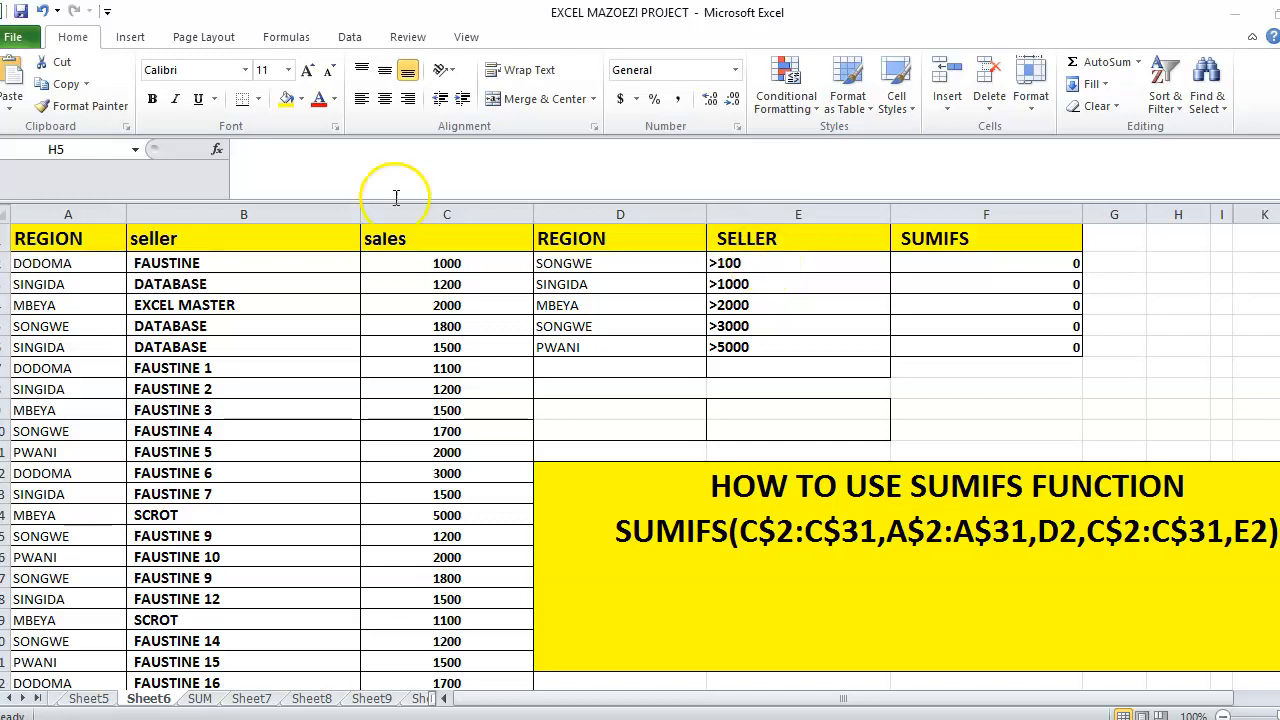
Rename the SELLER header in cell E1 to COST.
{"action": "left_click", "coordinate": [743, 237]}
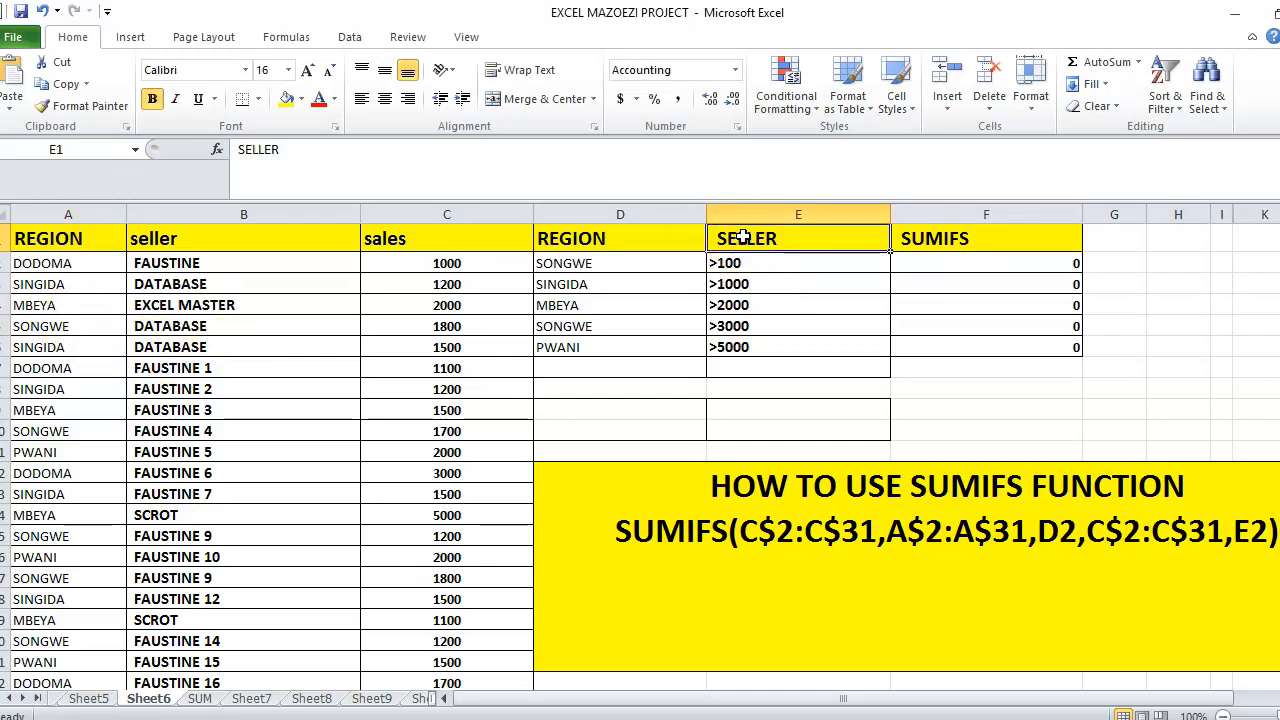
{"action": "type", "text": "COST"}
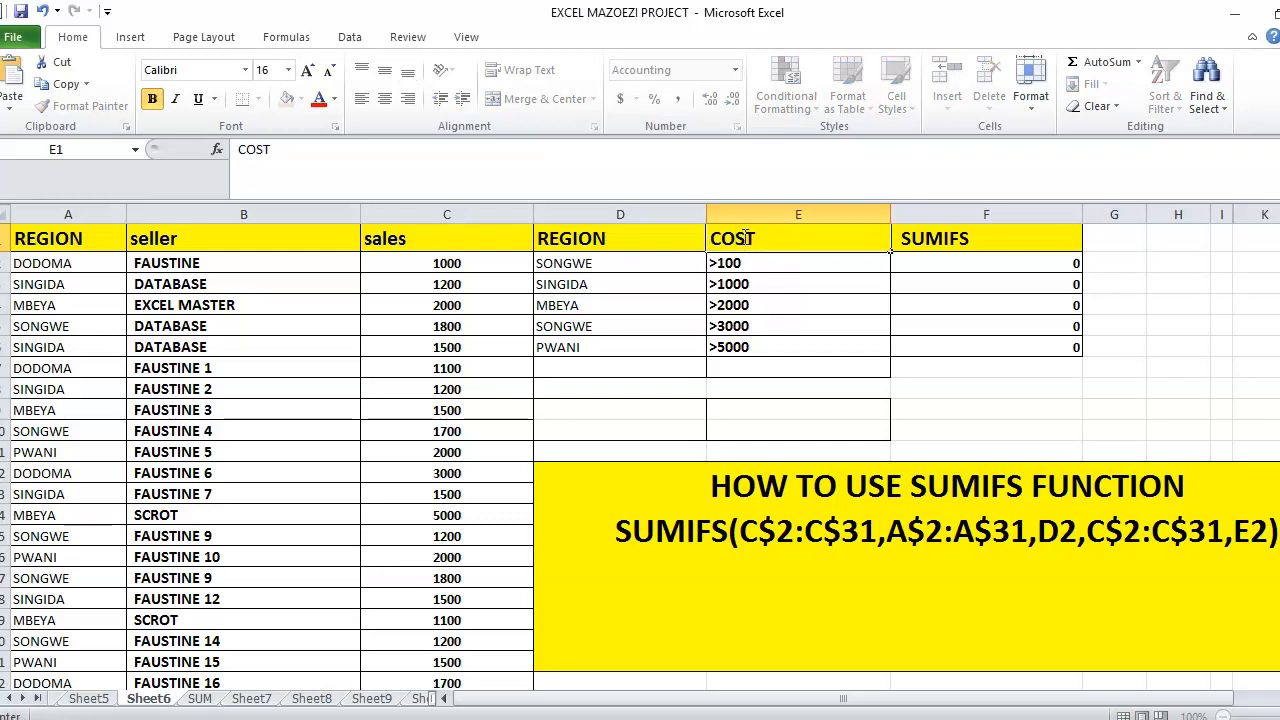
{"action": "key", "text": "Return"}
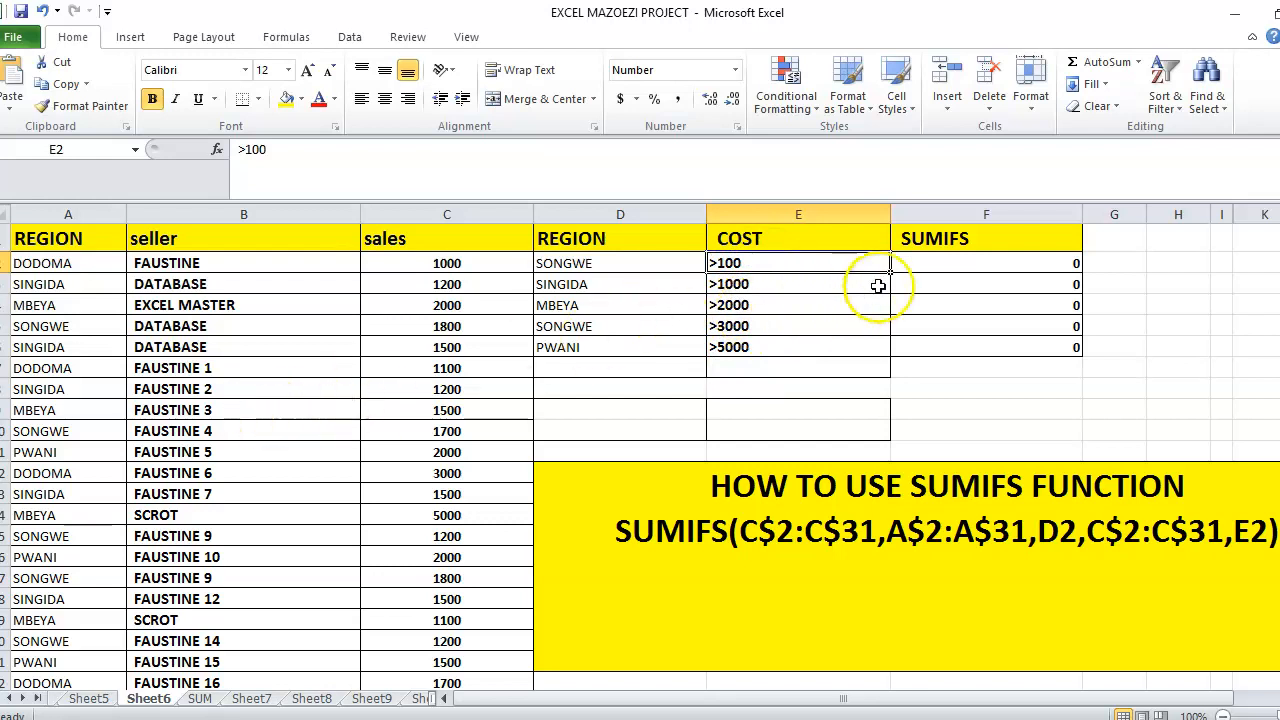
Start a new SUMIFS formula in cell F2 with the sales figures C2:C31 as the sum range.
{"action": "left_click", "coordinate": [945, 260]}
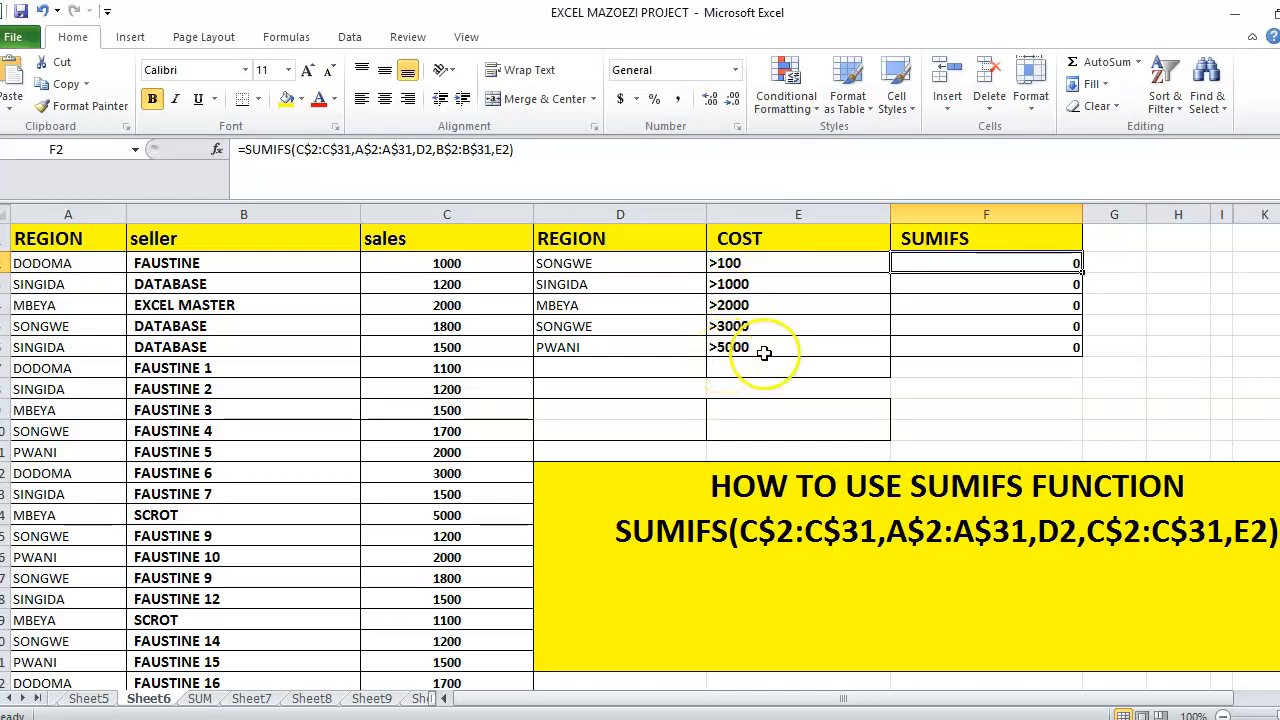
{"action": "type", "text": "="}
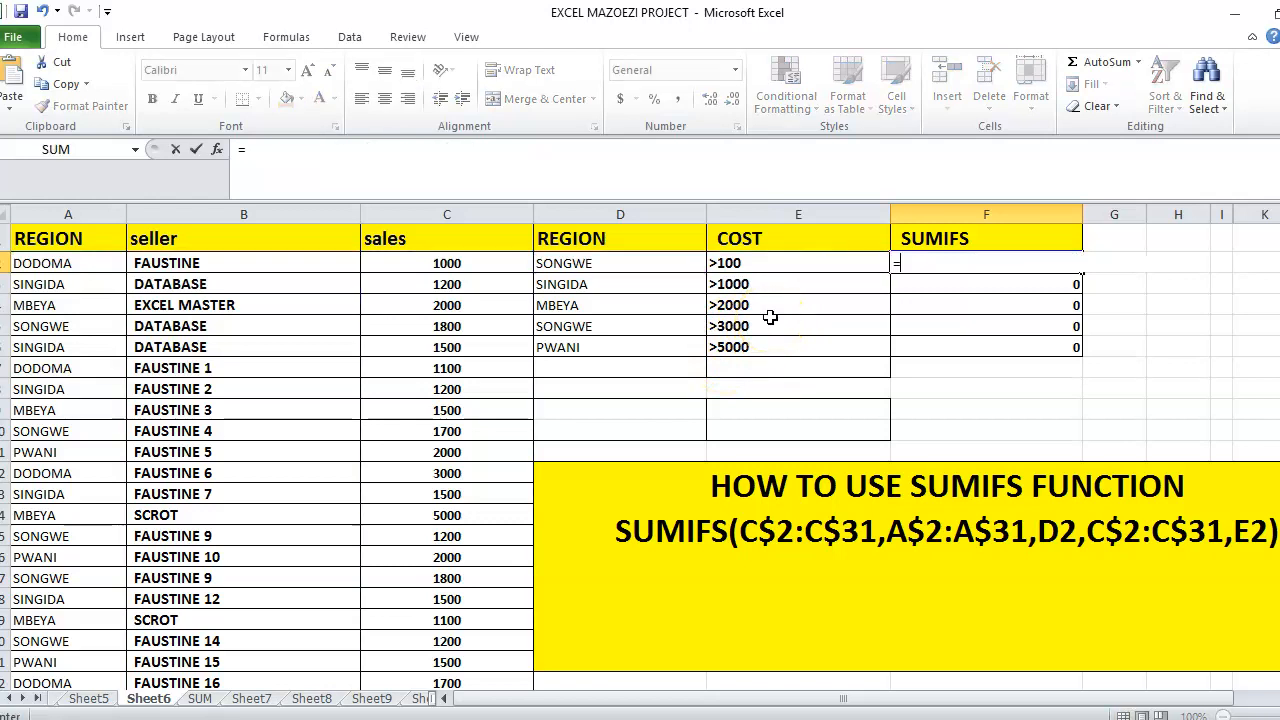
{"action": "type", "text": "SUMIFS"}
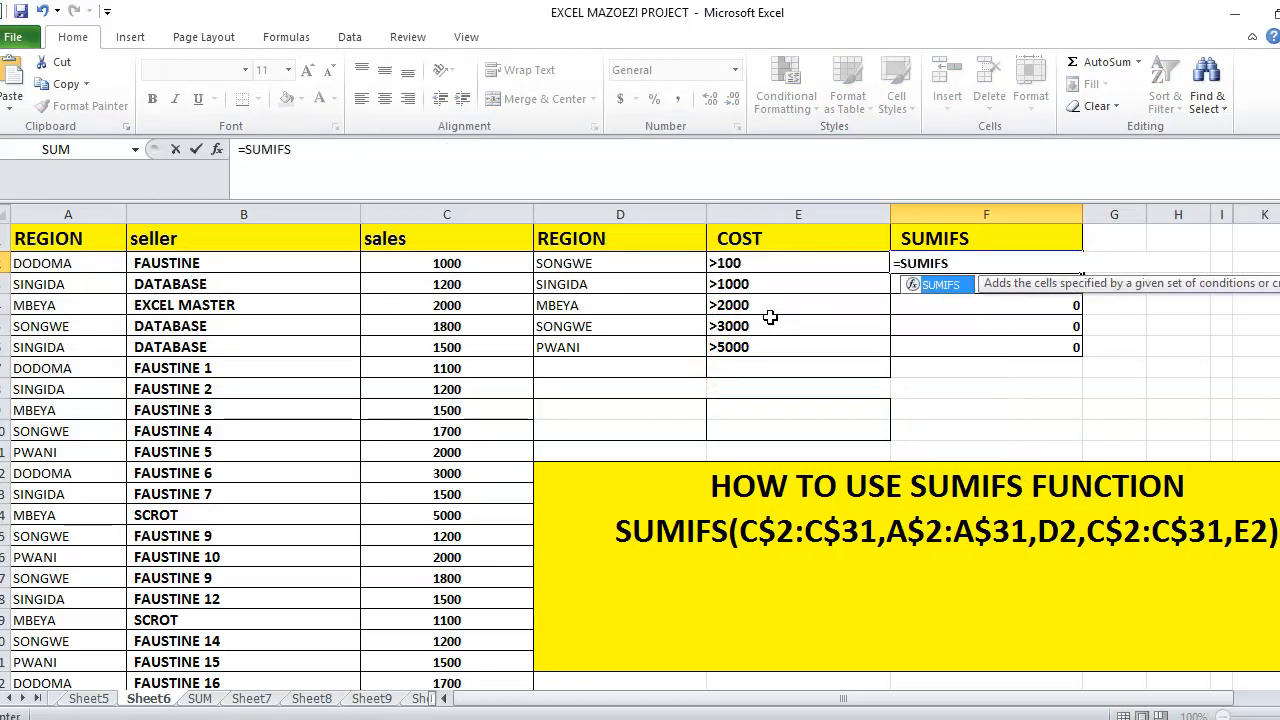
{"action": "type", "text": "("}
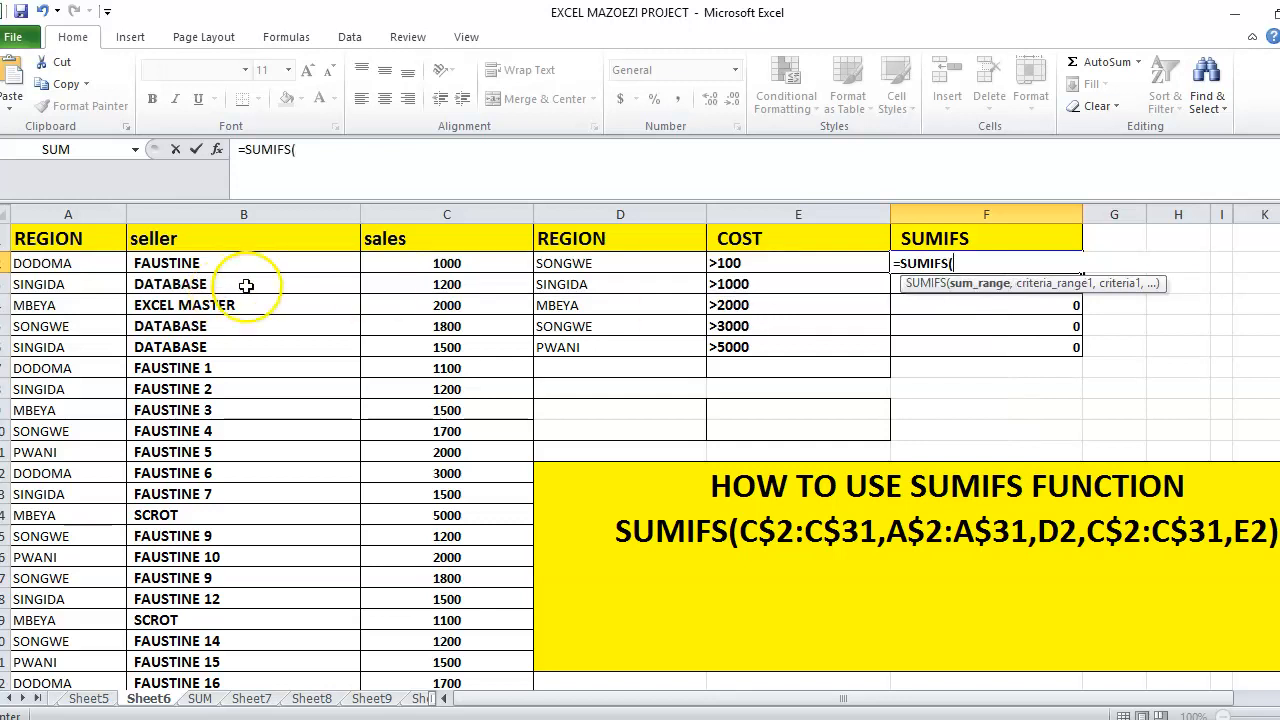
{"action": "left_click", "coordinate": [412, 248]}
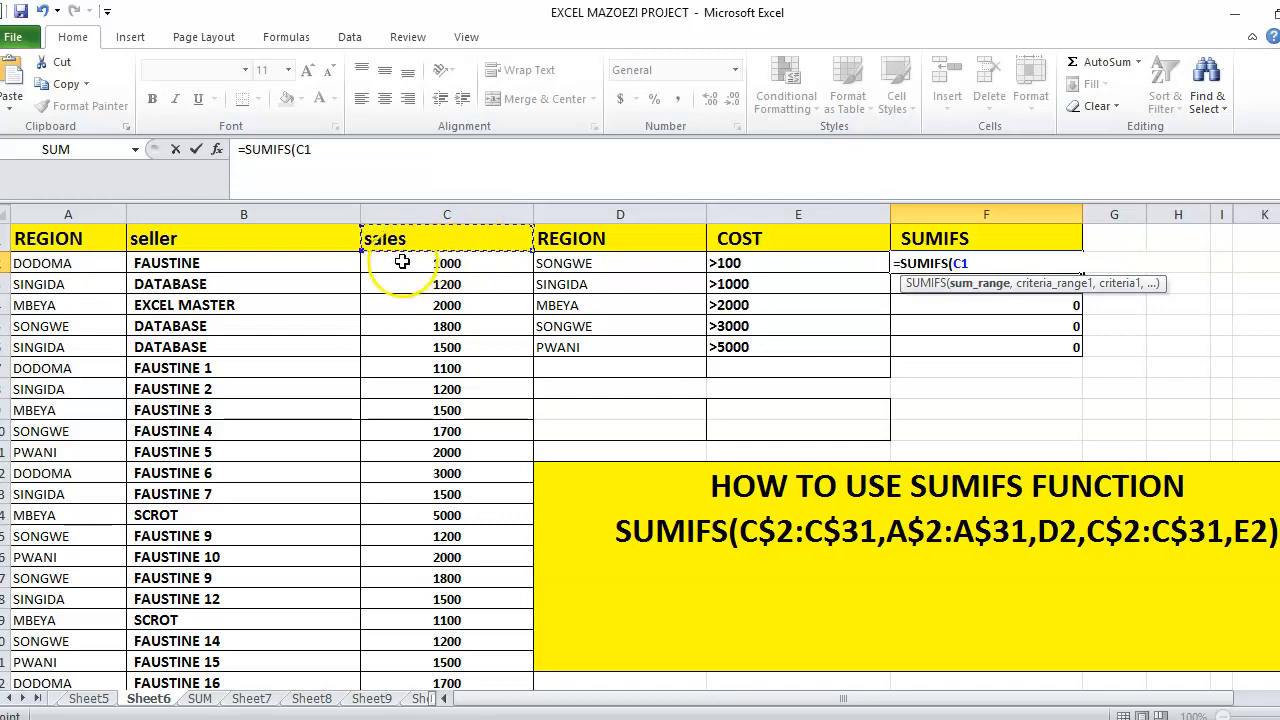
{"action": "left_click_drag", "start_coordinate": [402, 263], "coordinate": [446, 635]}
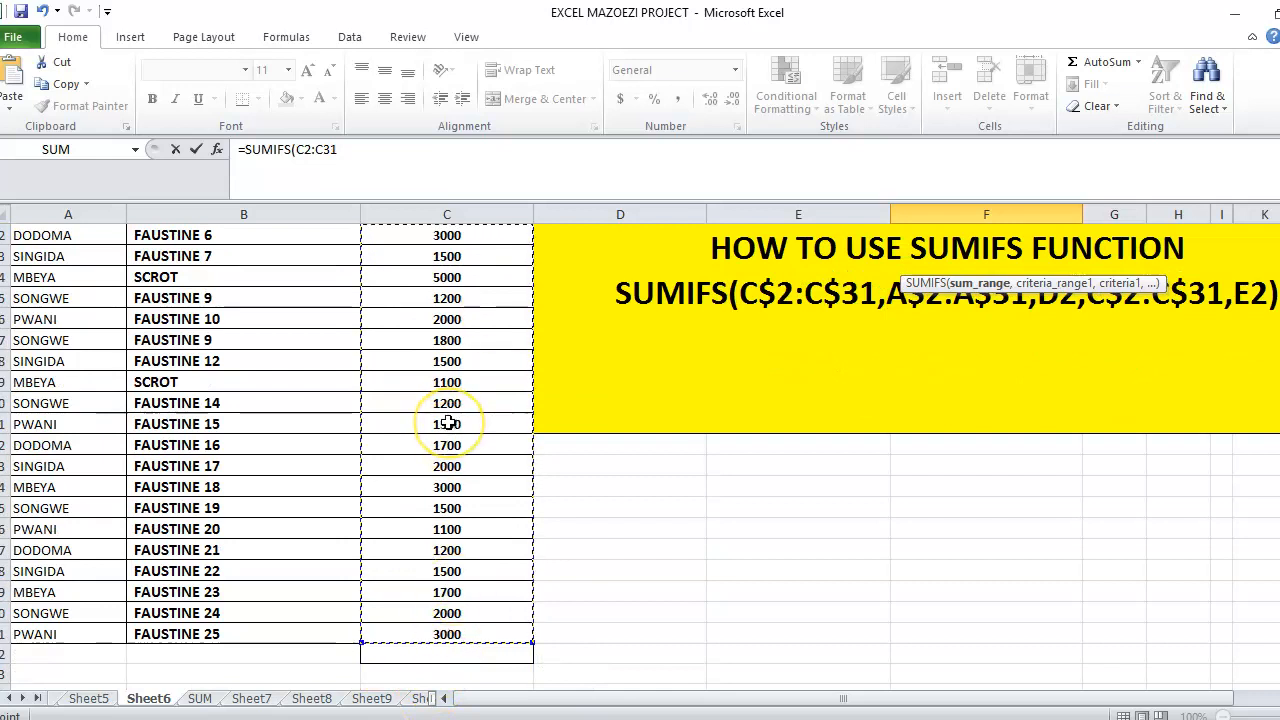
{"action": "type", "text": ","}
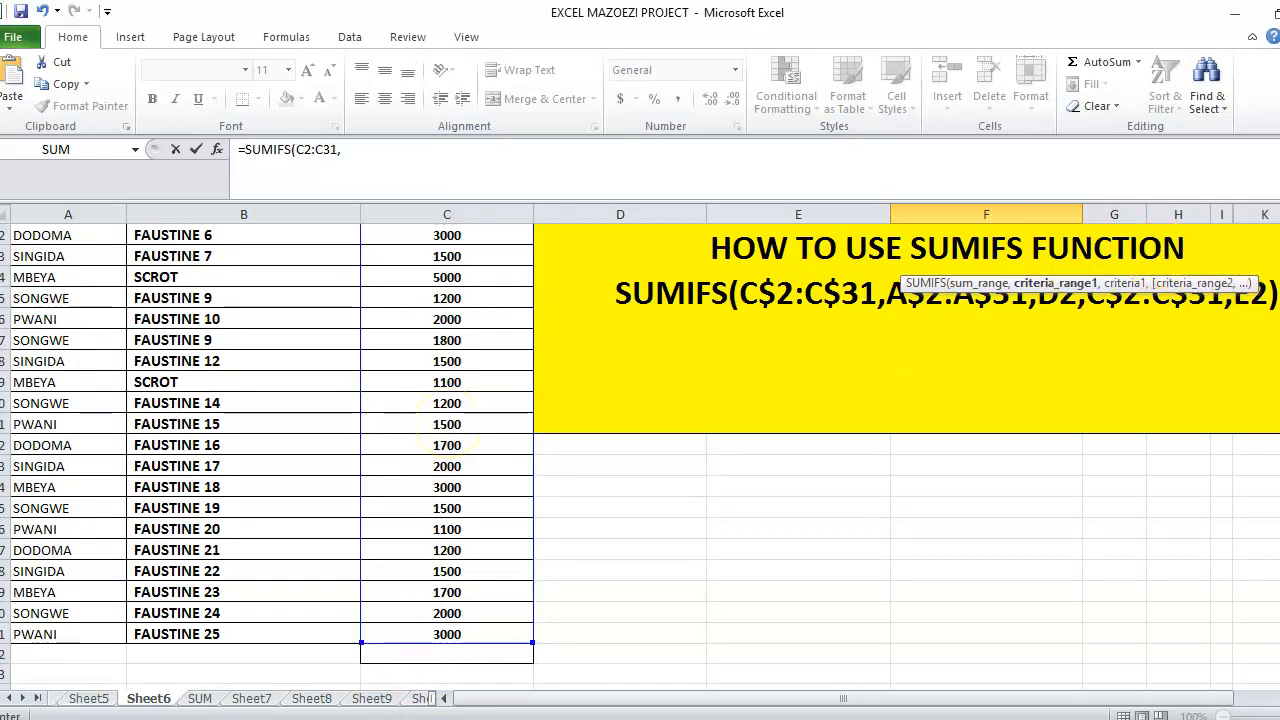
Add the region column A2:A31 as the first criteria range and D2 as its criterion in the SUMIFS formula.
{"action": "scroll", "coordinate": [447, 425], "scroll_direction": "up", "scroll_amount": 4}
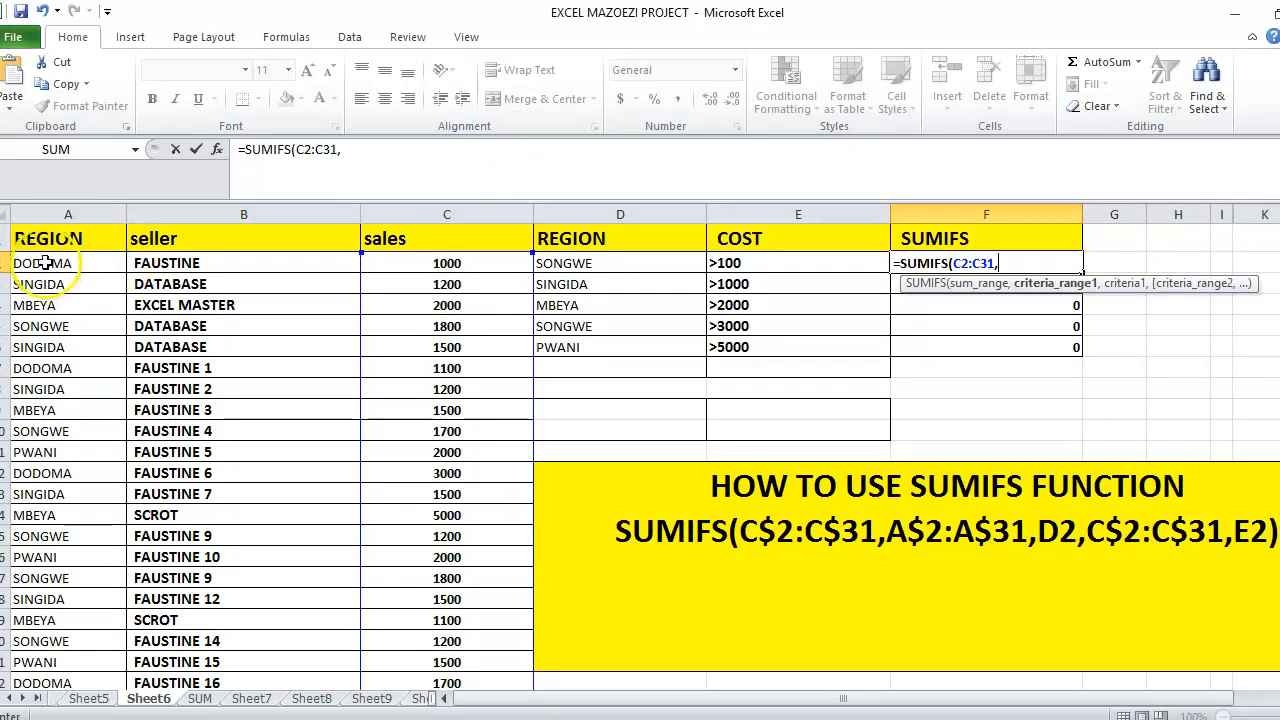
{"action": "left_click_drag", "start_coordinate": [44, 262], "coordinate": [15, 712]}
{"action": "left_click_drag", "start_coordinate": [60, 656], "coordinate": [60, 656]}
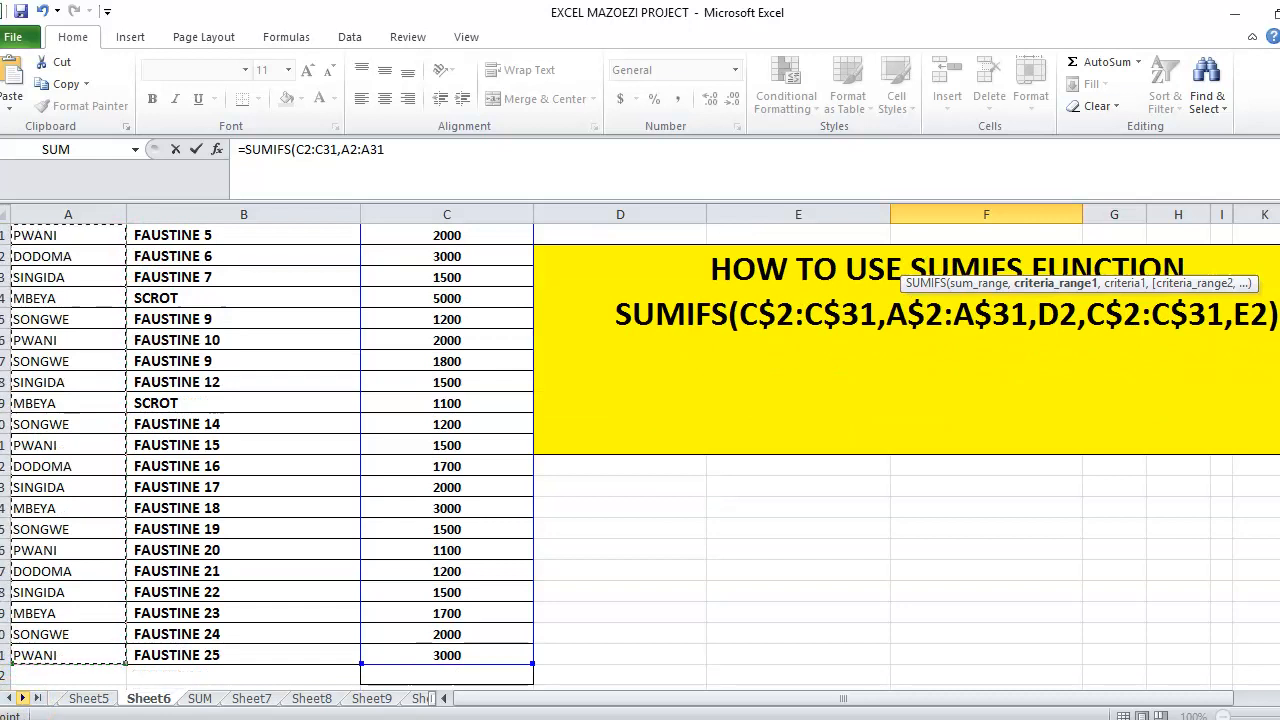
{"action": "type", "text": ","}
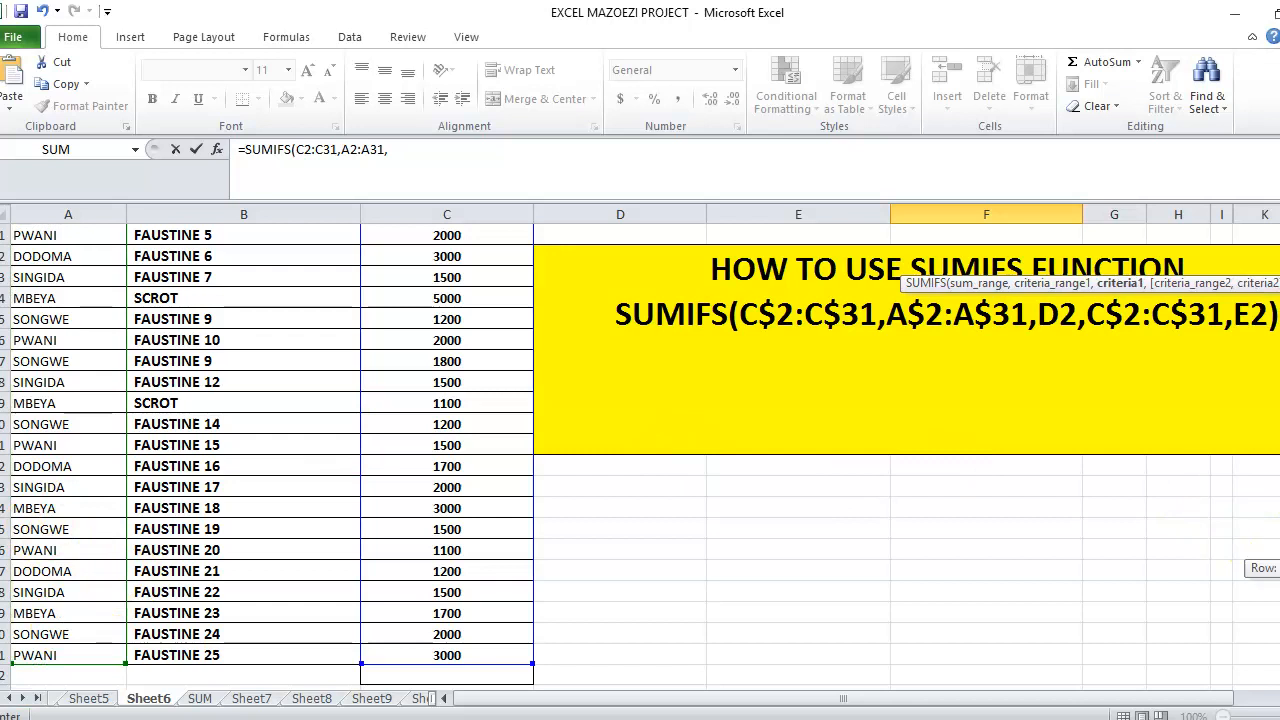
{"action": "left_click_drag", "start_coordinate": [1279, 568], "coordinate": [1279, 430]}
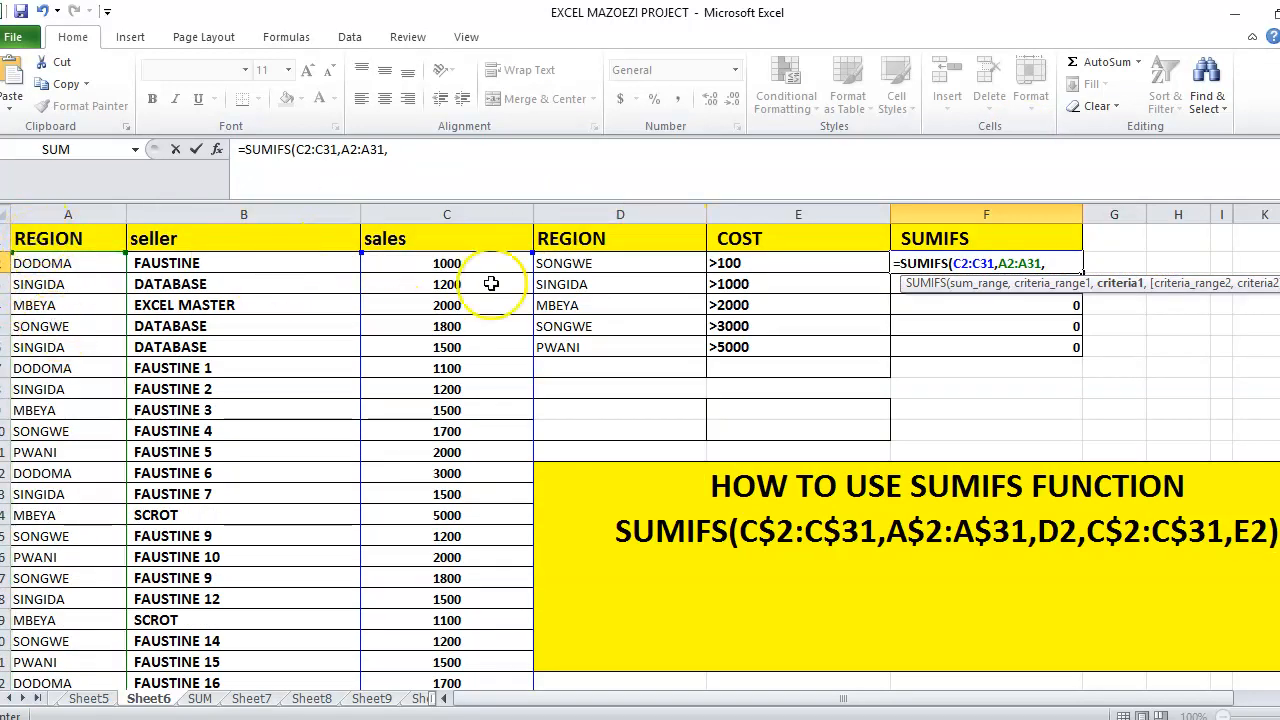
{"action": "left_click", "coordinate": [585, 264]}
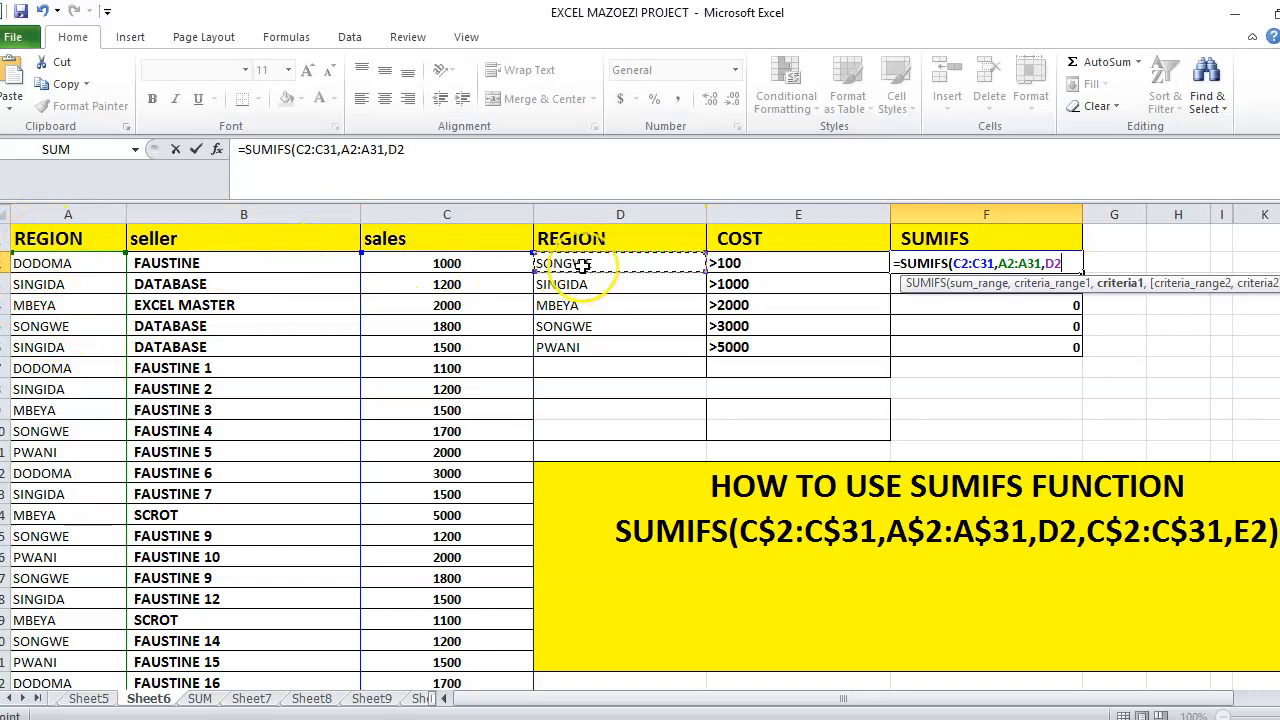
{"action": "type", "text": ","}
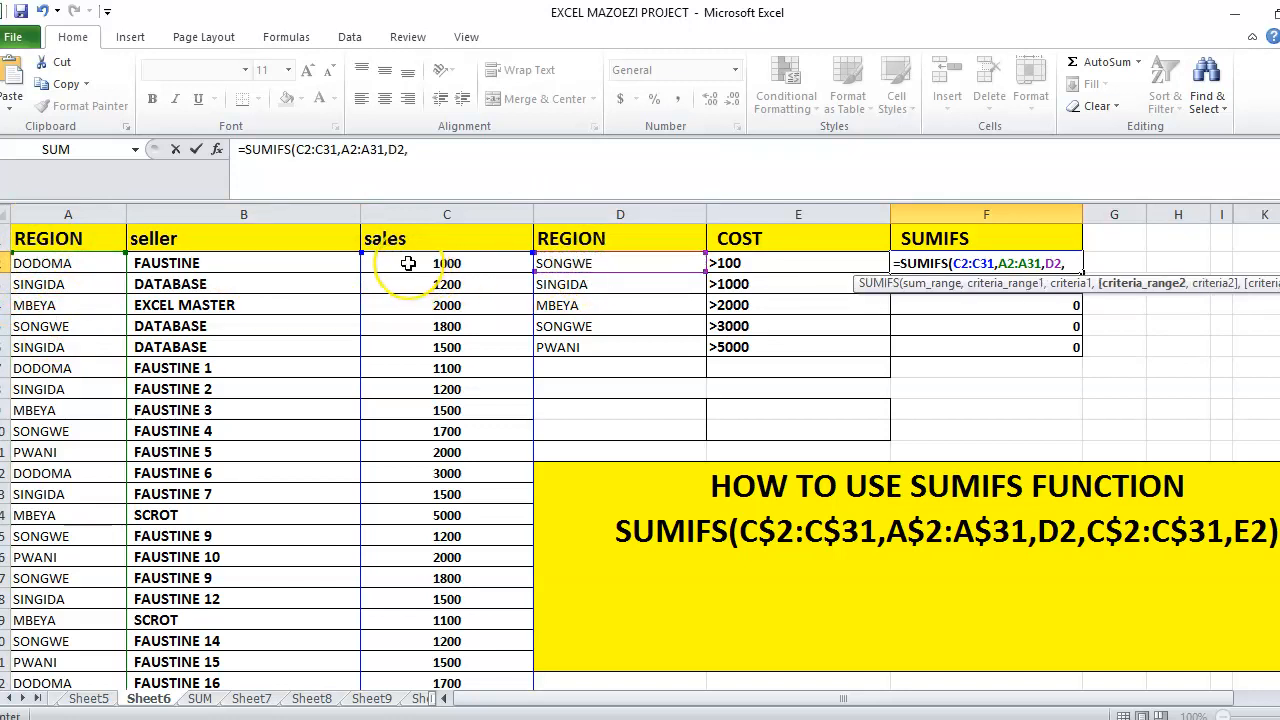
Add the sales column C2:C31 as the second criteria range and E2 as its criterion.
{"action": "left_click_drag", "start_coordinate": [408, 264], "coordinate": [424, 651]}
{"action": "type", "text": ","}
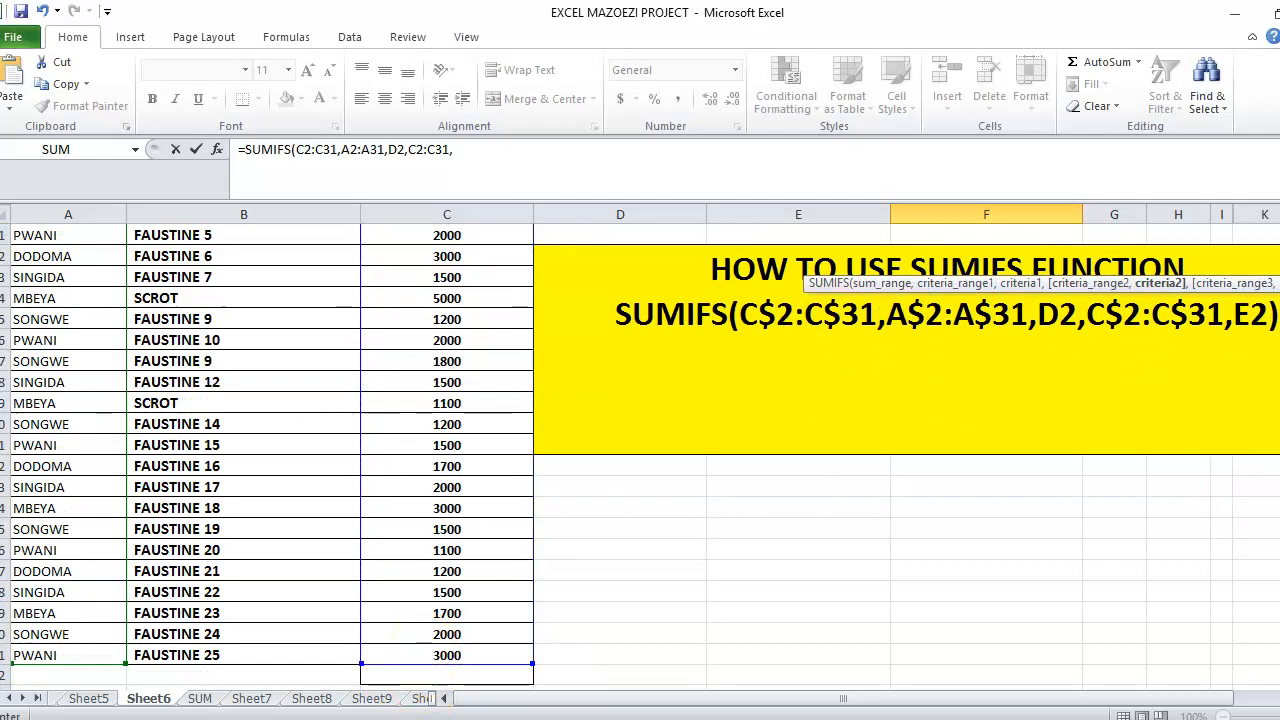
{"action": "left_click_drag", "start_coordinate": [1279, 564], "coordinate": [1279, 430]}
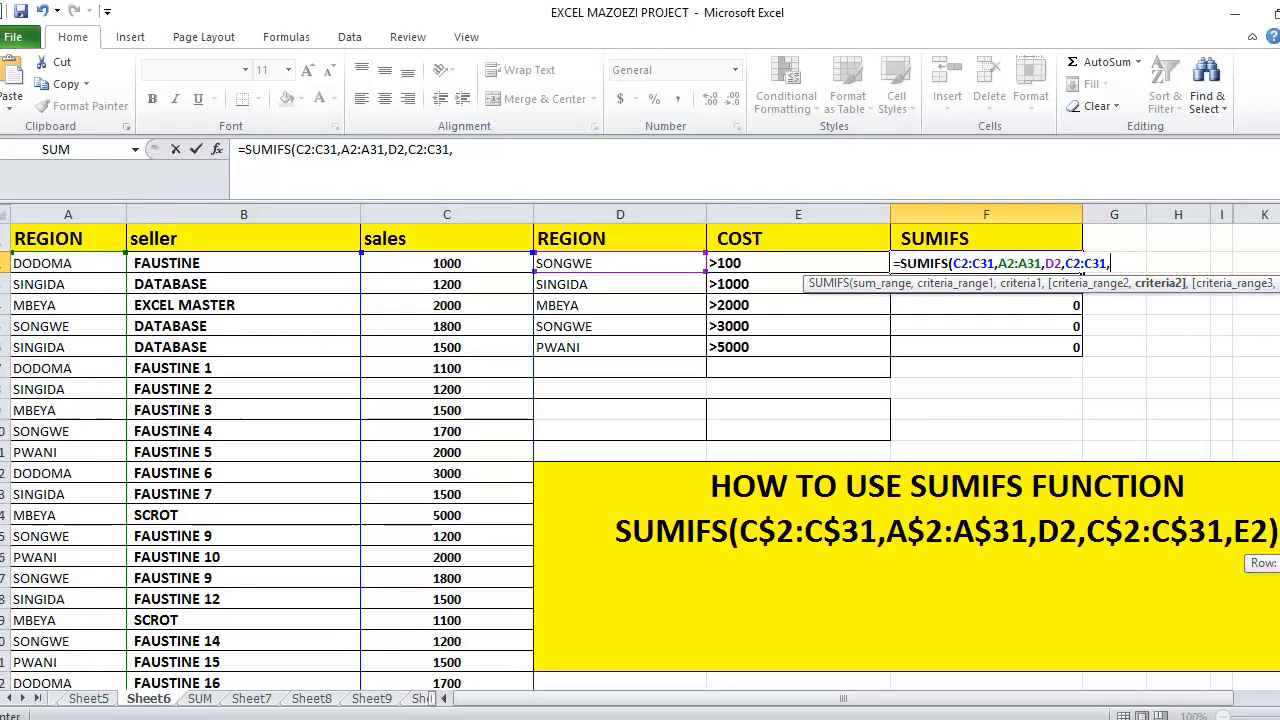
{"action": "left_click", "coordinate": [761, 263]}
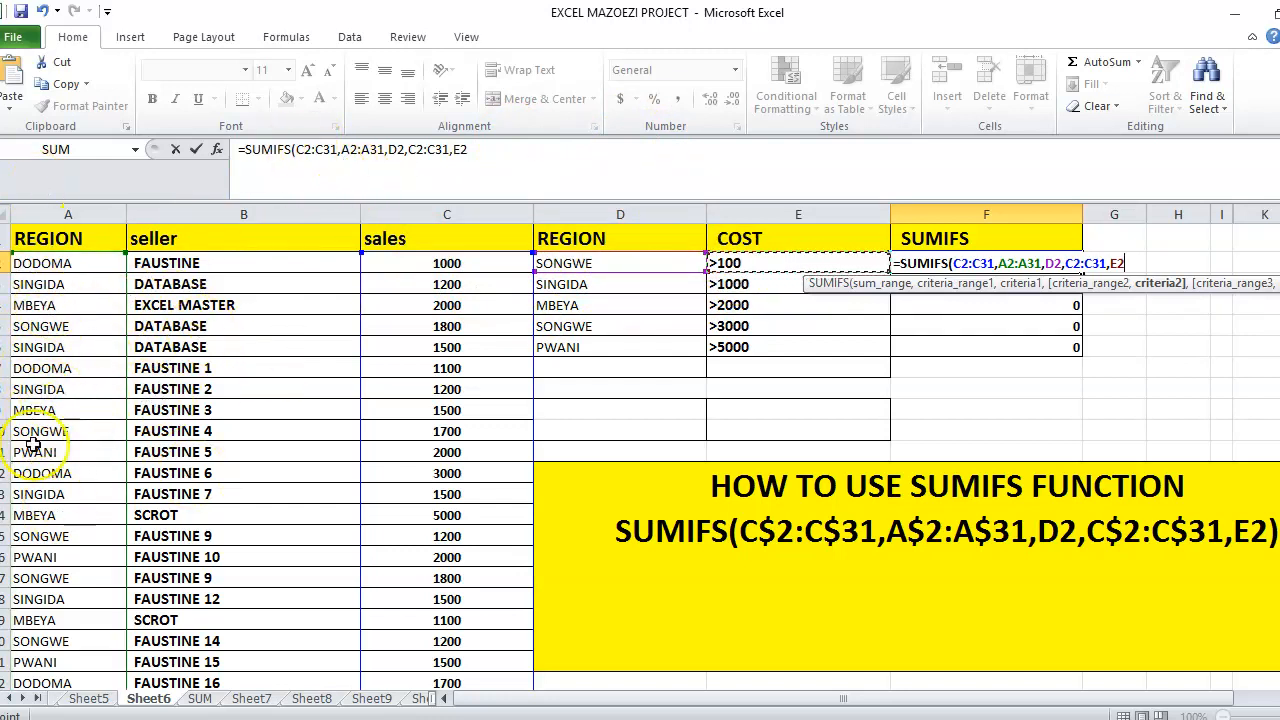
Lock the rows of the formula's sum range so that it reads C$2:C$31.
{"action": "left_click", "coordinate": [304, 150]}
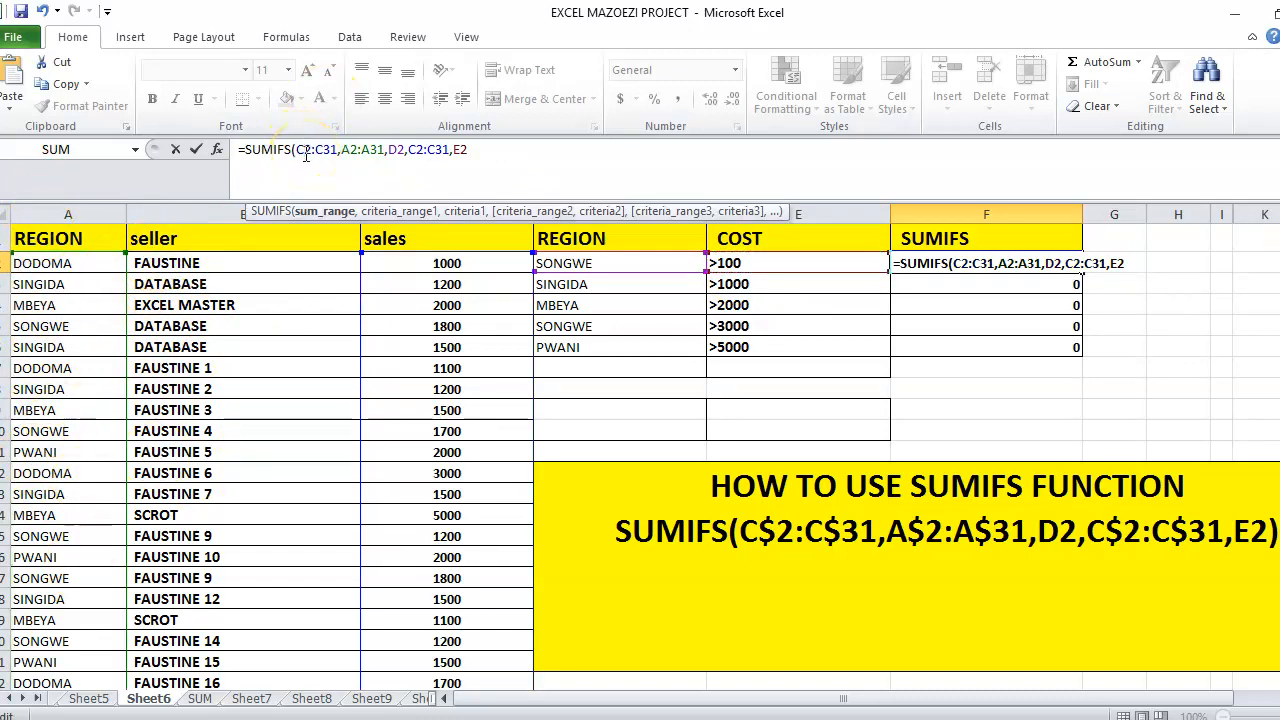
{"action": "type", "text": "$"}
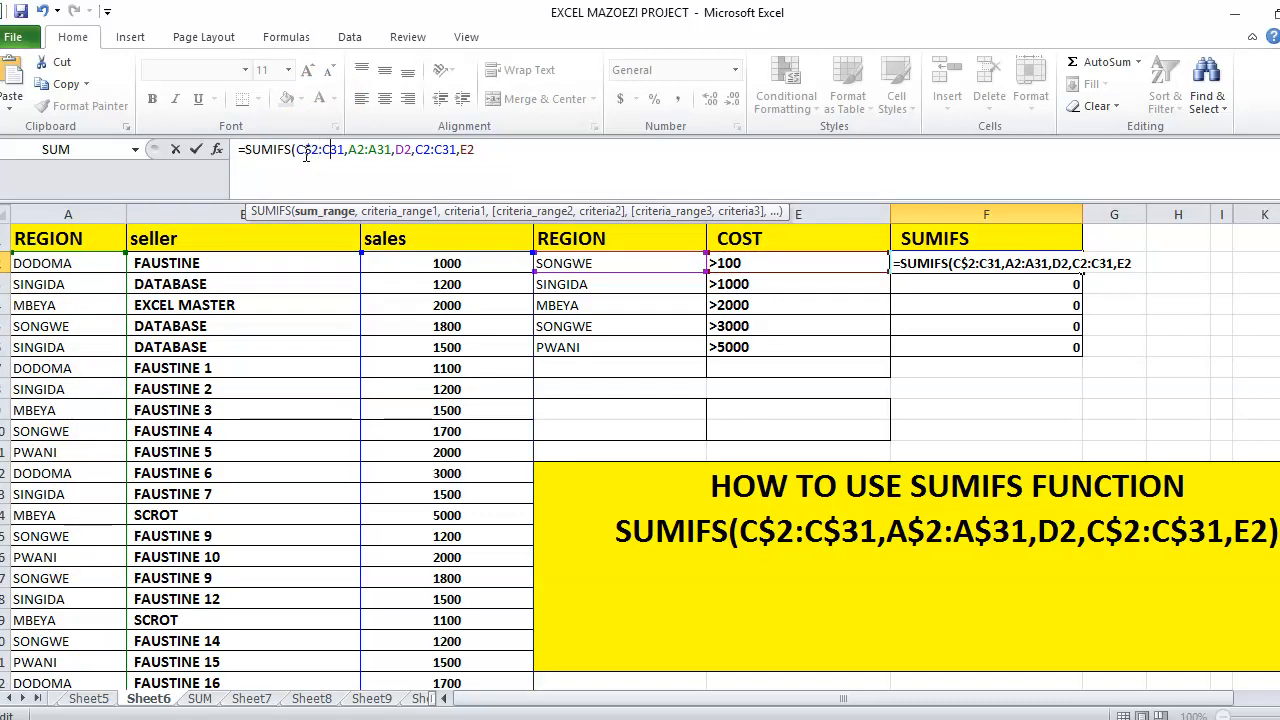
{"action": "type", "text": "$"}
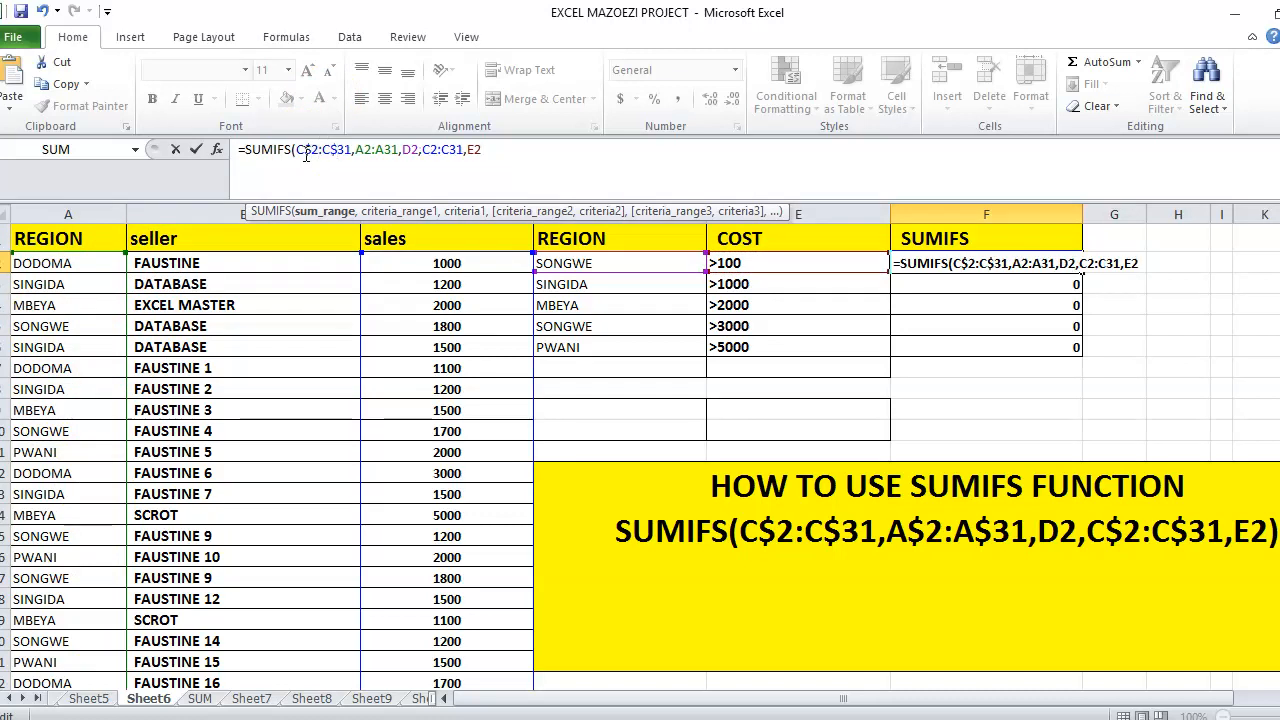
Lock the rows of the region criteria range so that it reads A$2:A$31.
{"action": "key", "text": "Right"}
{"action": "key", "text": "Right"}
{"action": "key", "text": "Right"}
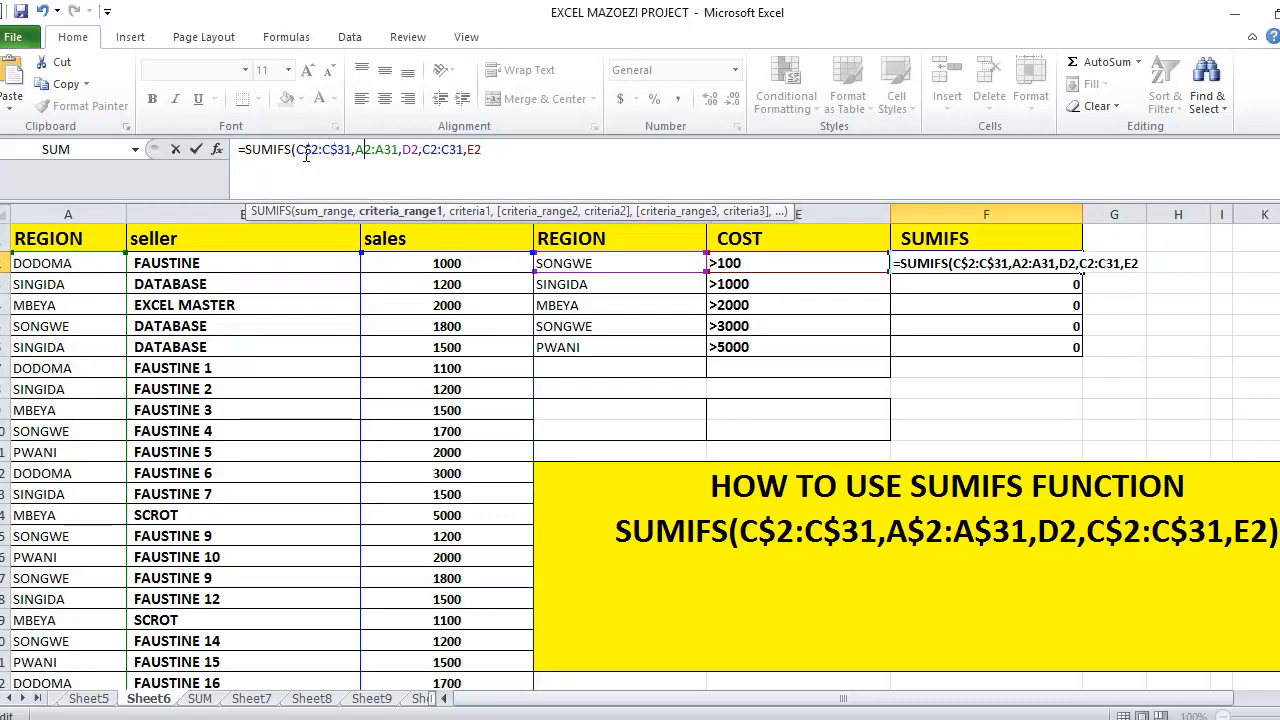
{"action": "key", "text": "Right"}
{"action": "type", "text": "$2:C"}
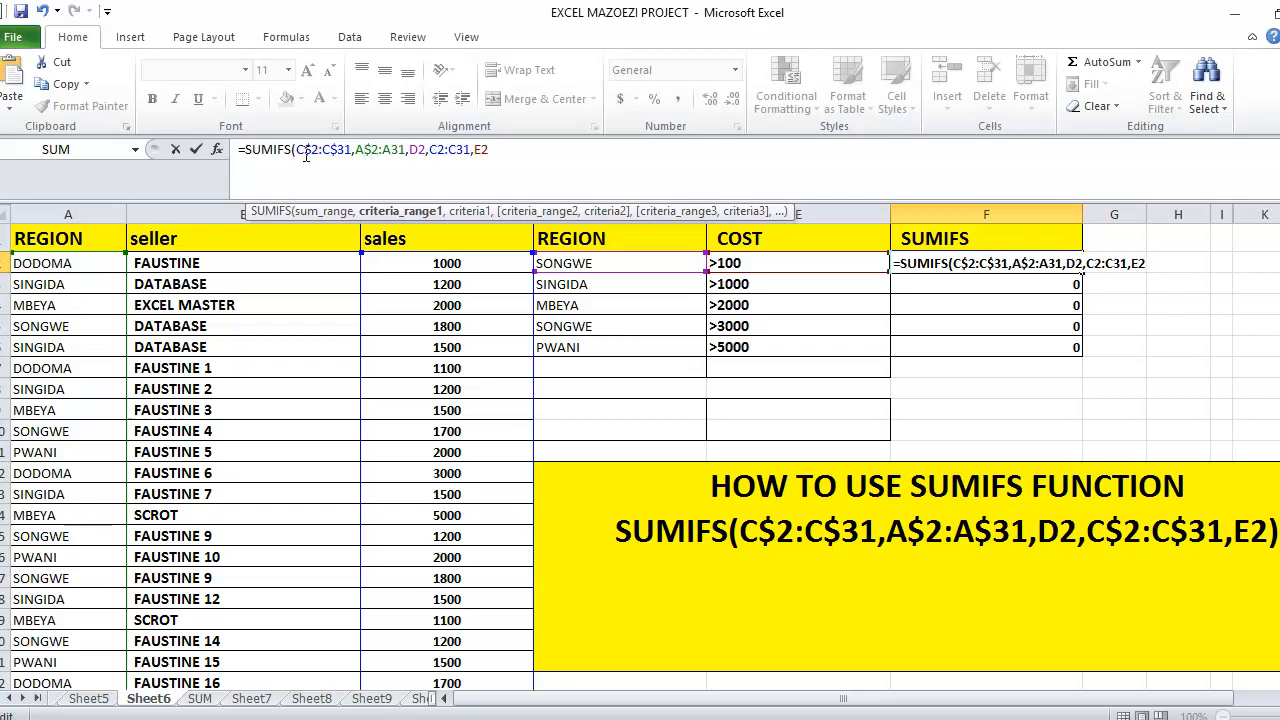
{"action": "type", "text": "$"}
Lock the rows of the second criteria range as C$2:C$31 and enter the completed formula in F2.
{"action": "key", "text": "Right"}
{"action": "key", "text": "Right"}
{"action": "key", "text": "Right"}
{"action": "key", "text": "Right"}
{"action": "key", "text": "Right"}
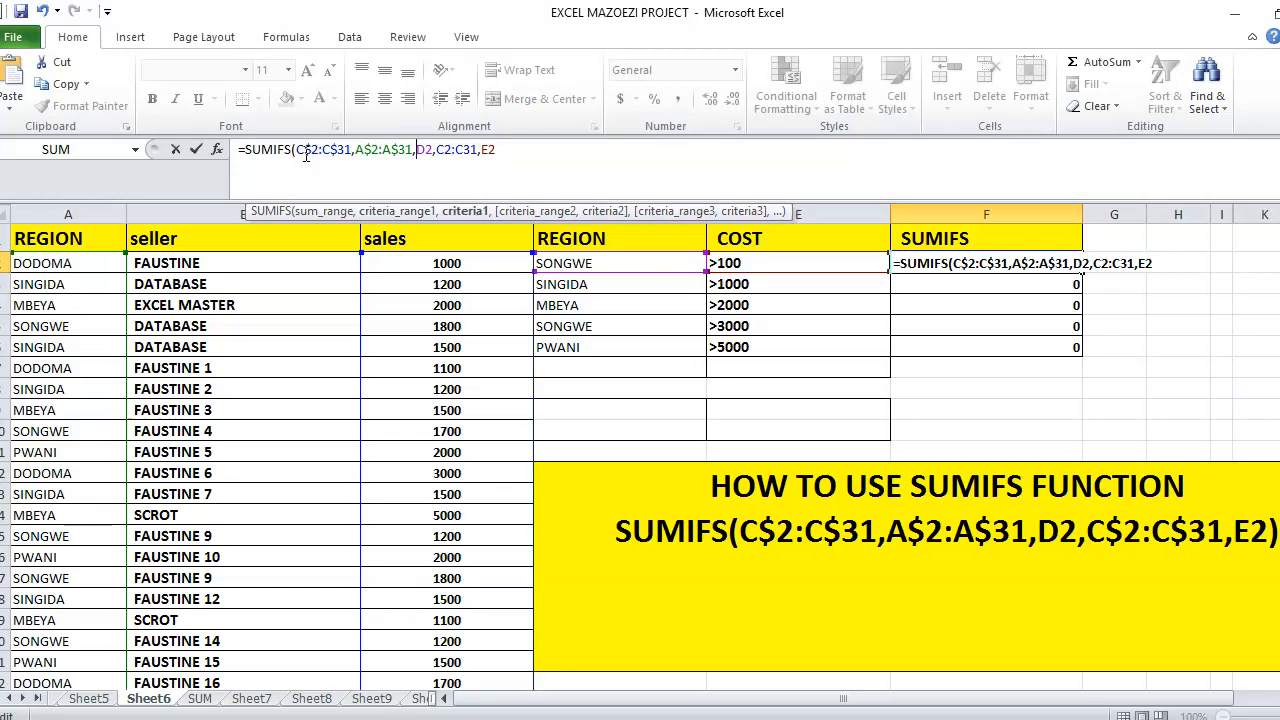
{"action": "key", "text": "Right"}
{"action": "type", "text": "$"}
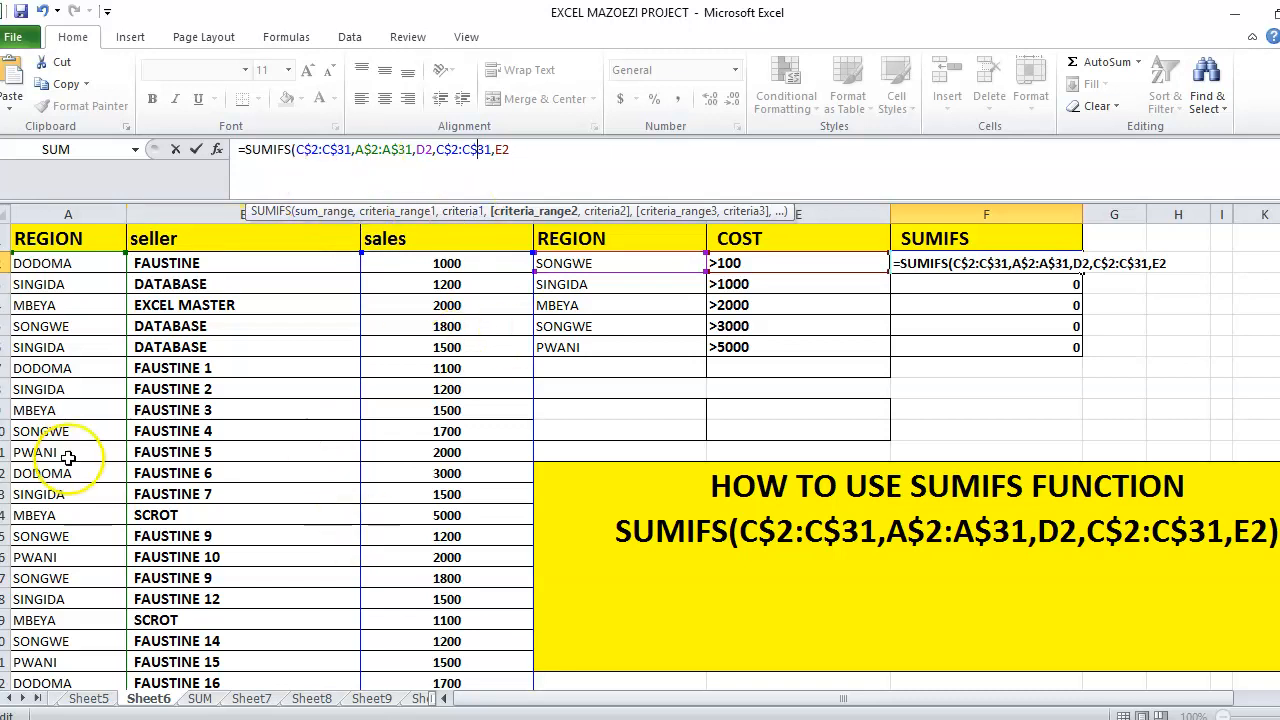
{"action": "key", "text": "Return"}
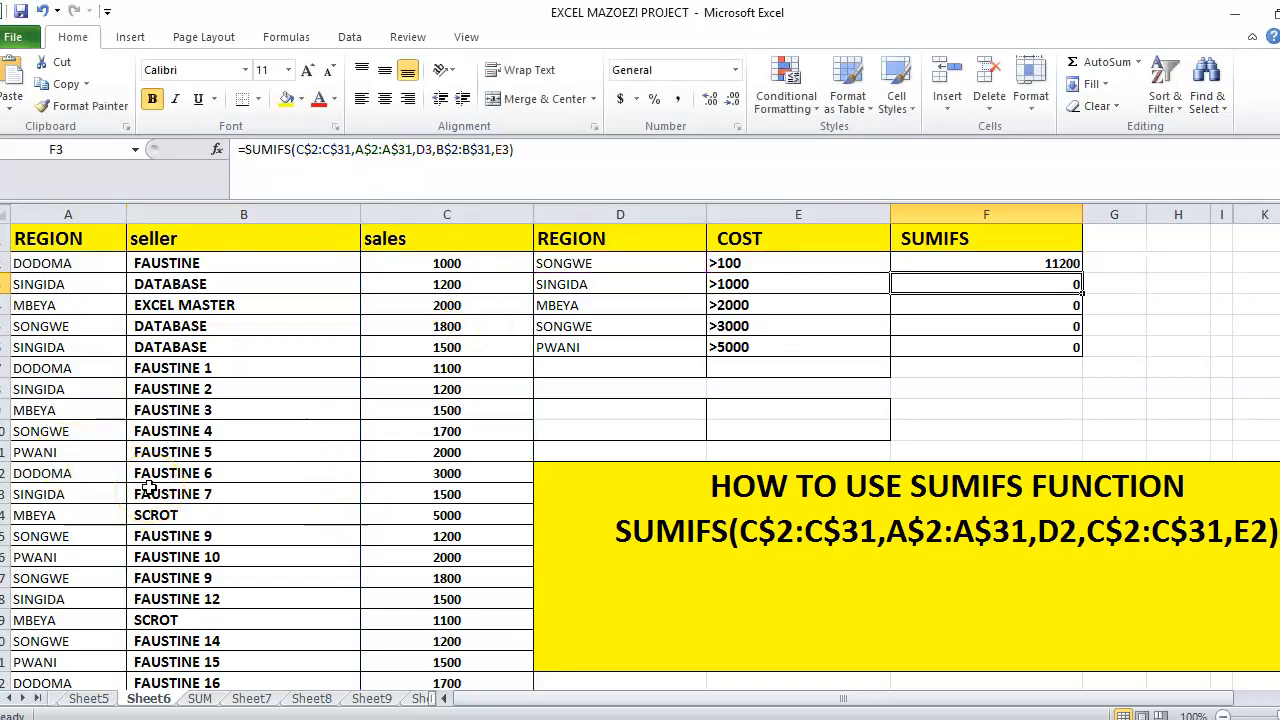
Examine the ranges used by the formula in F2, the region criterion in D2 and the SONGWE record in row 15.
{"action": "left_click", "coordinate": [947, 264]}
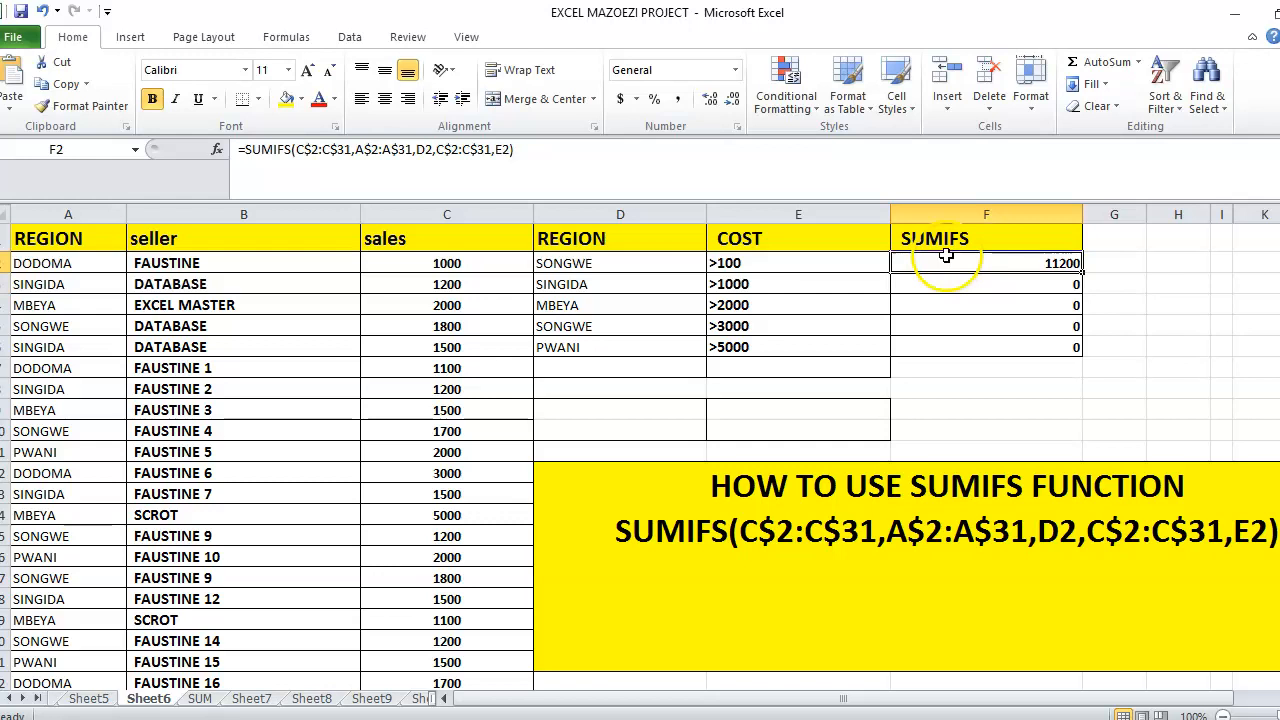
{"action": "left_click", "coordinate": [566, 142]}
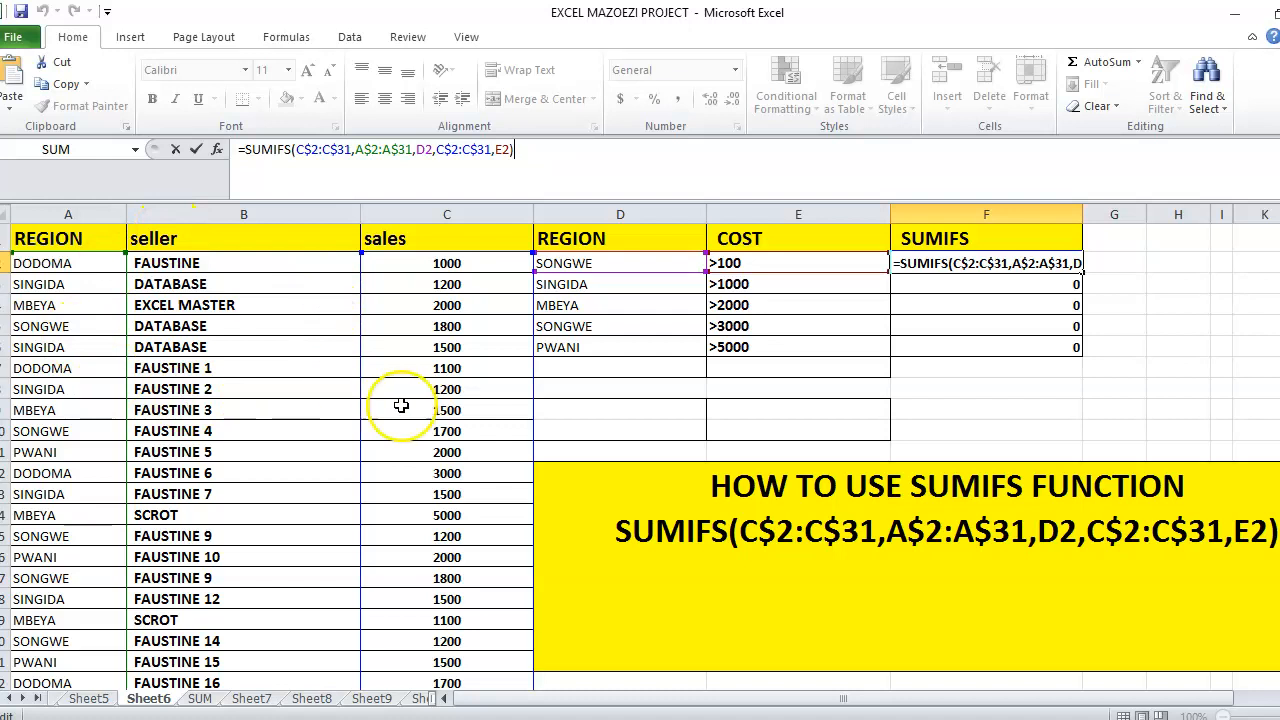
{"action": "key", "text": "Return"}
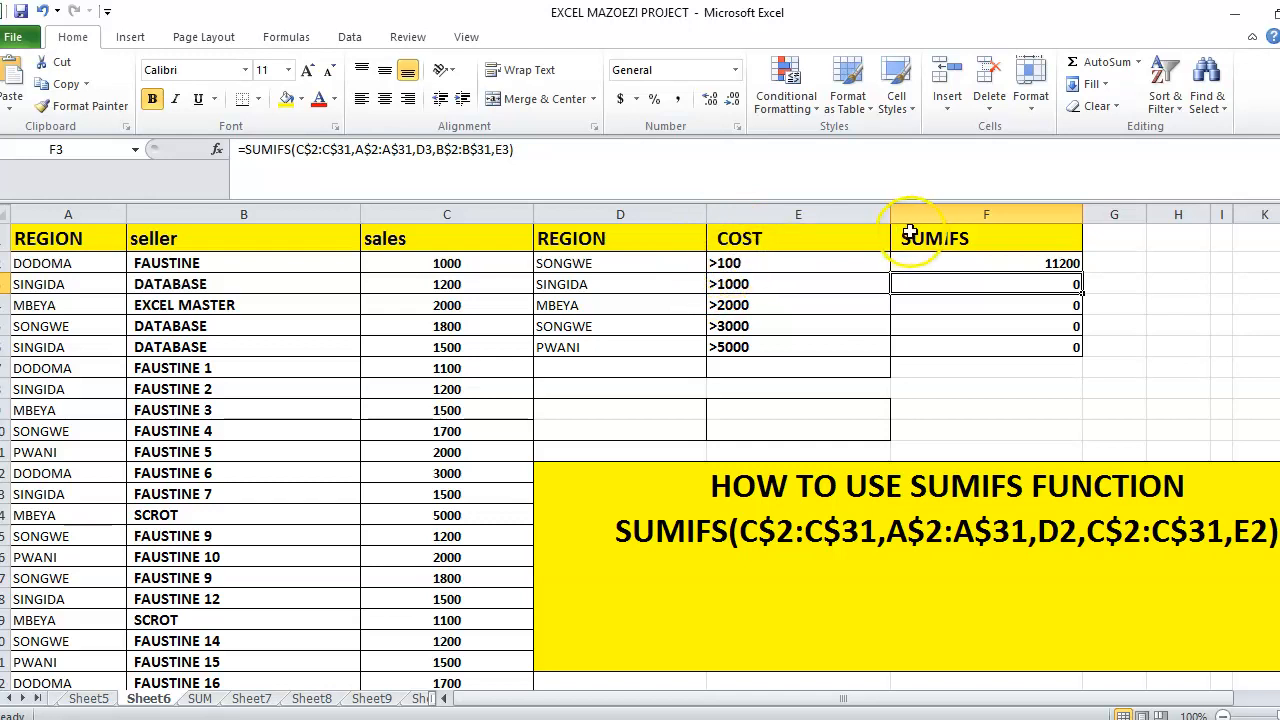
{"action": "left_click", "coordinate": [590, 263]}
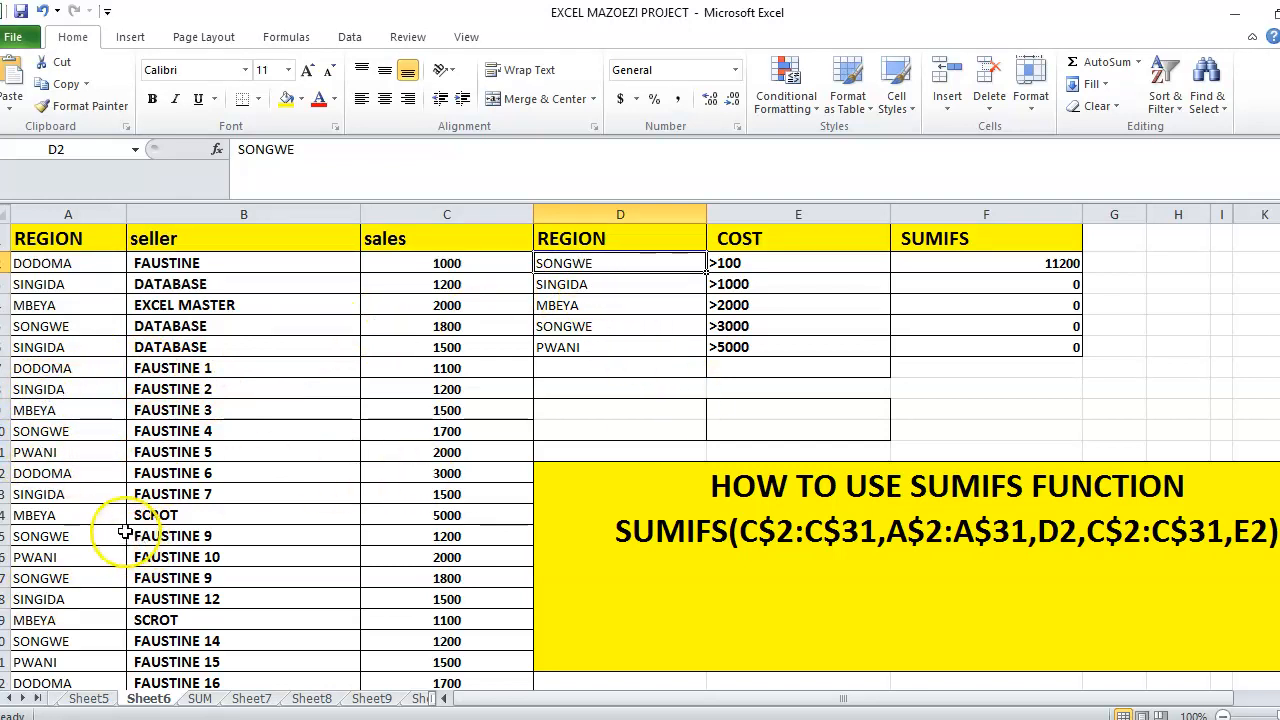
{"action": "left_click_drag", "start_coordinate": [3, 546], "coordinate": [3, 546]}
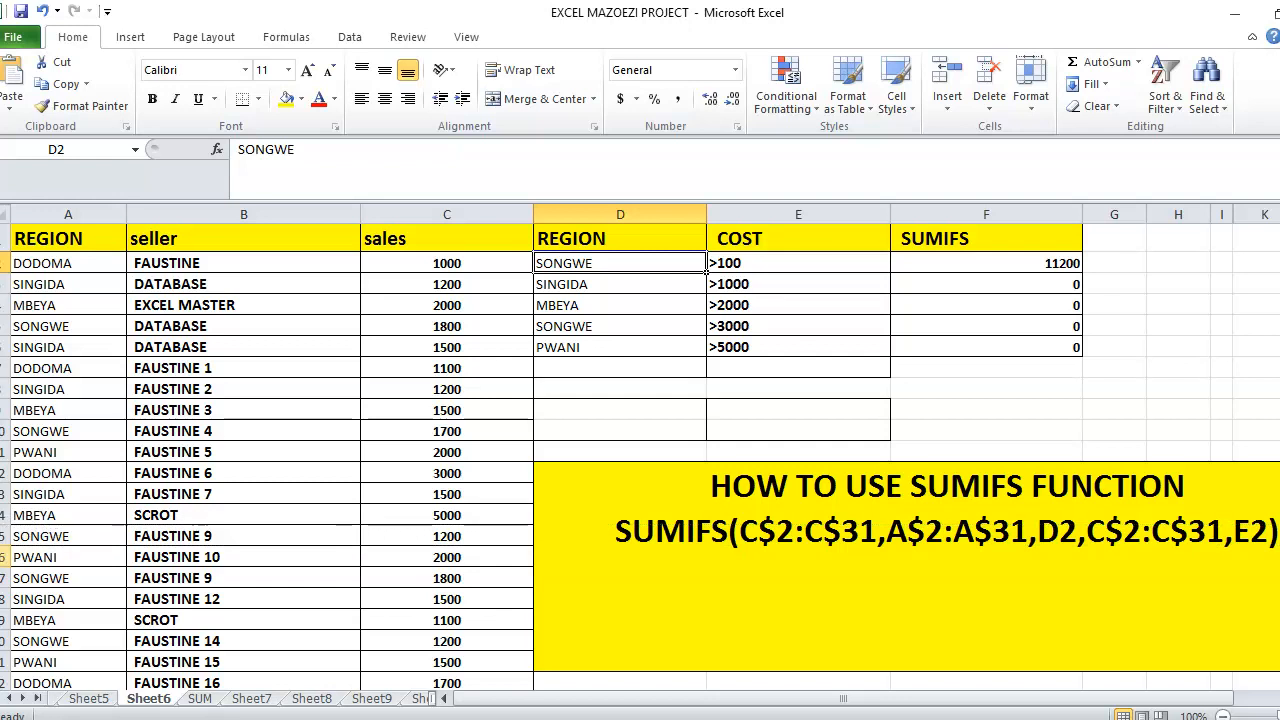
{"action": "left_click", "coordinate": [4, 538]}
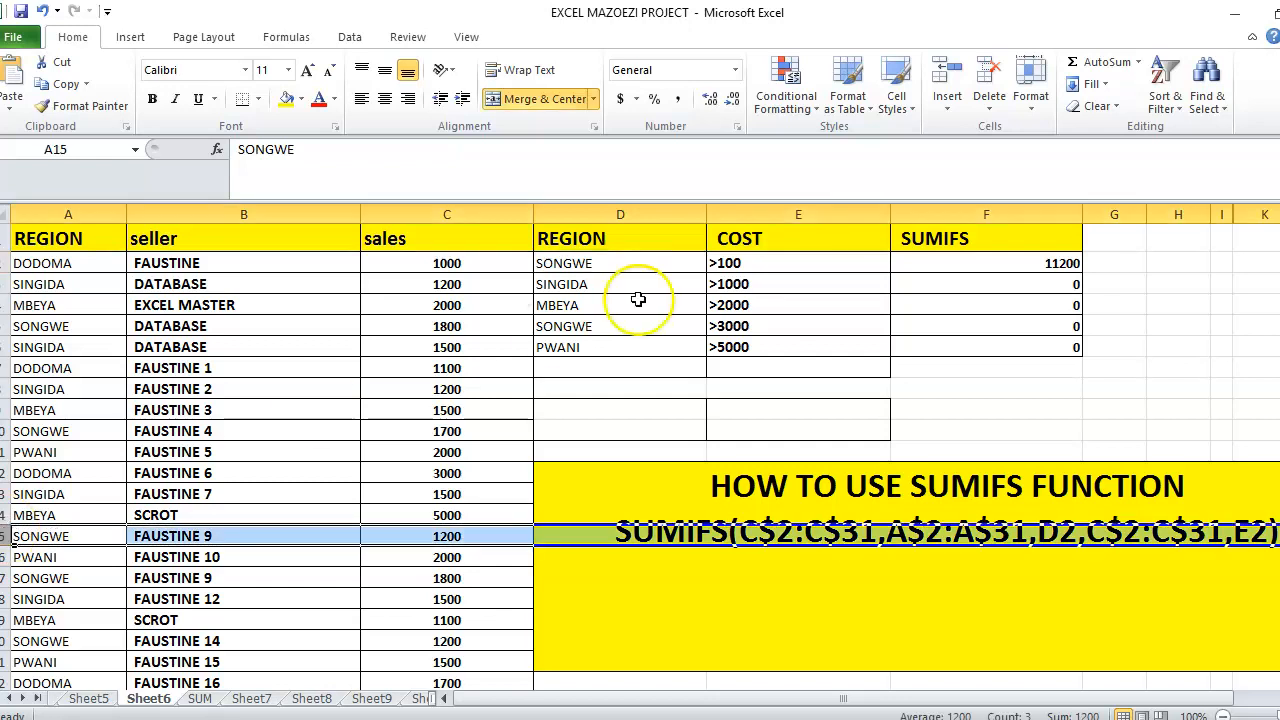
Change the cost criterion for SONGWE in E2 to >5000.
{"action": "left_click", "coordinate": [733, 263]}
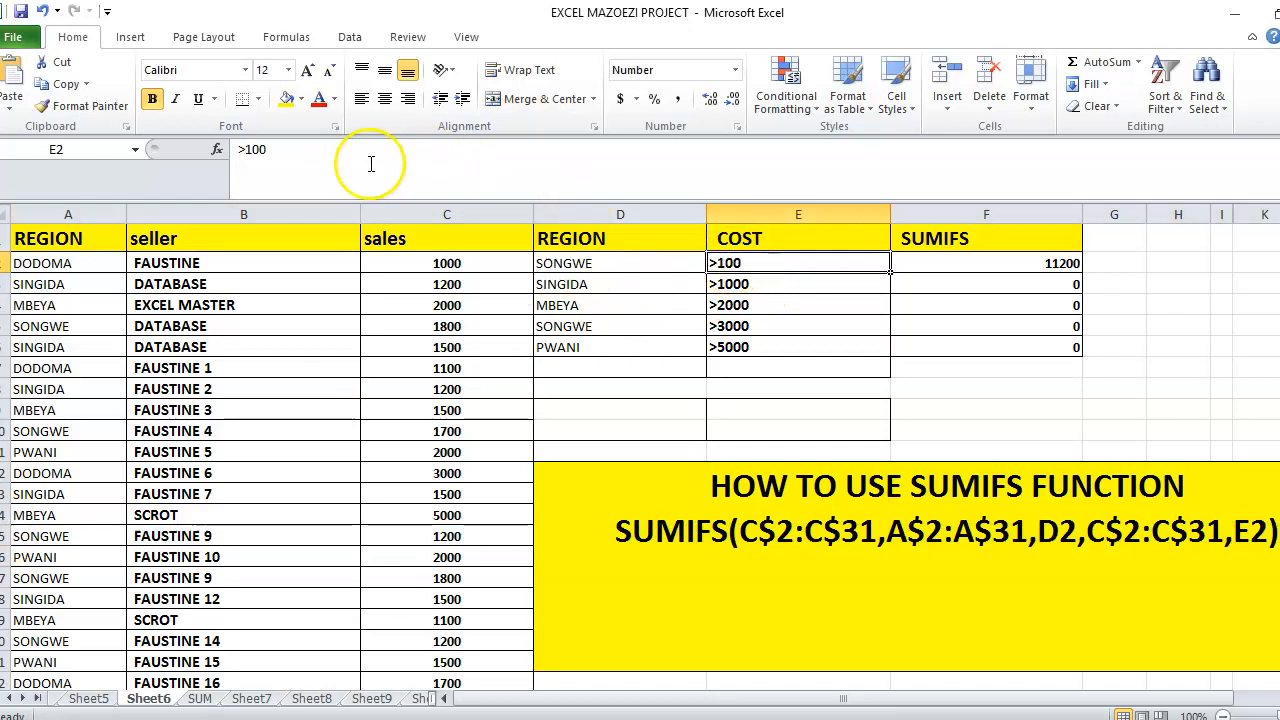
{"action": "left_click", "coordinate": [251, 148]}
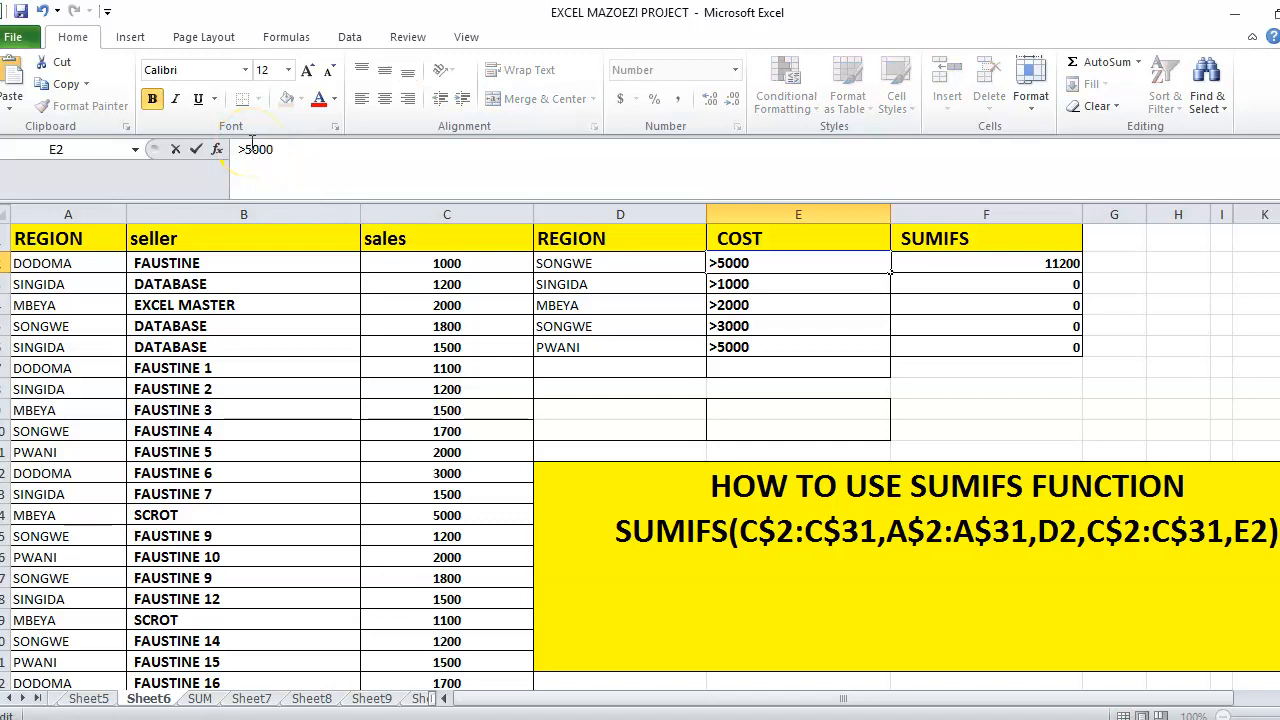
{"action": "key", "text": "Return"}
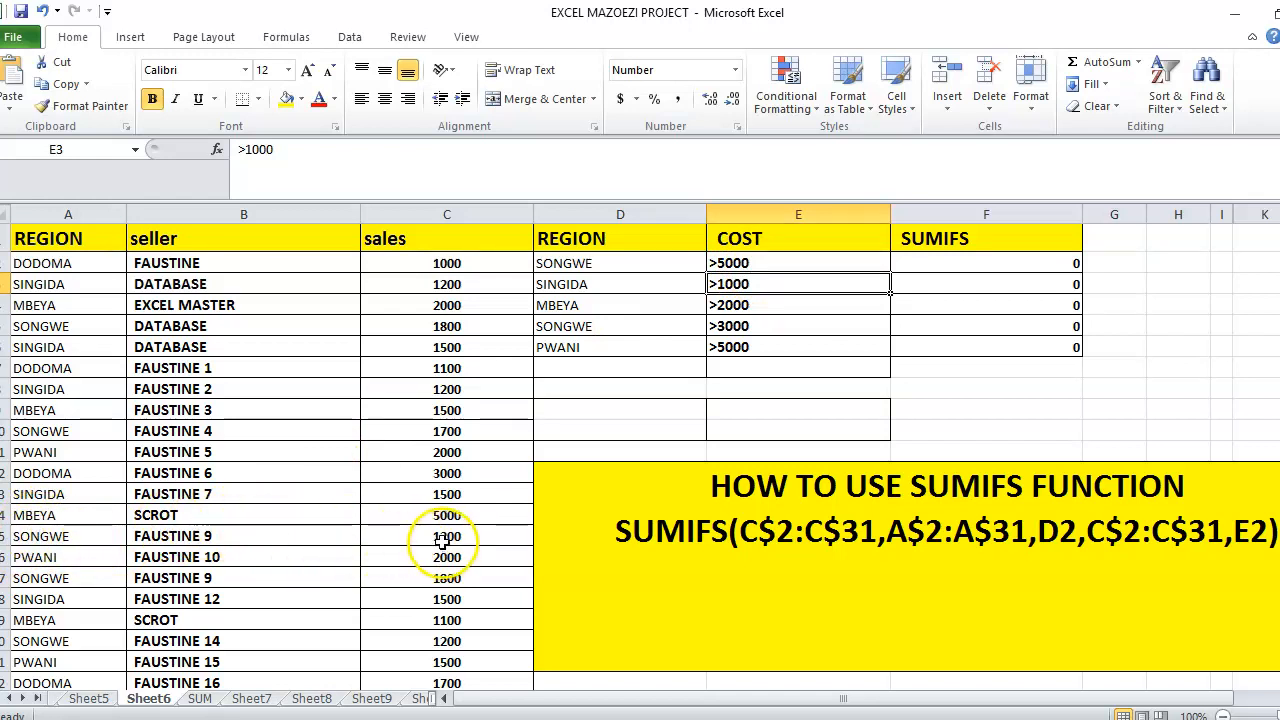
Change the first cost criterion, in E2, to >2000.
{"action": "left_click", "coordinate": [735, 261]}
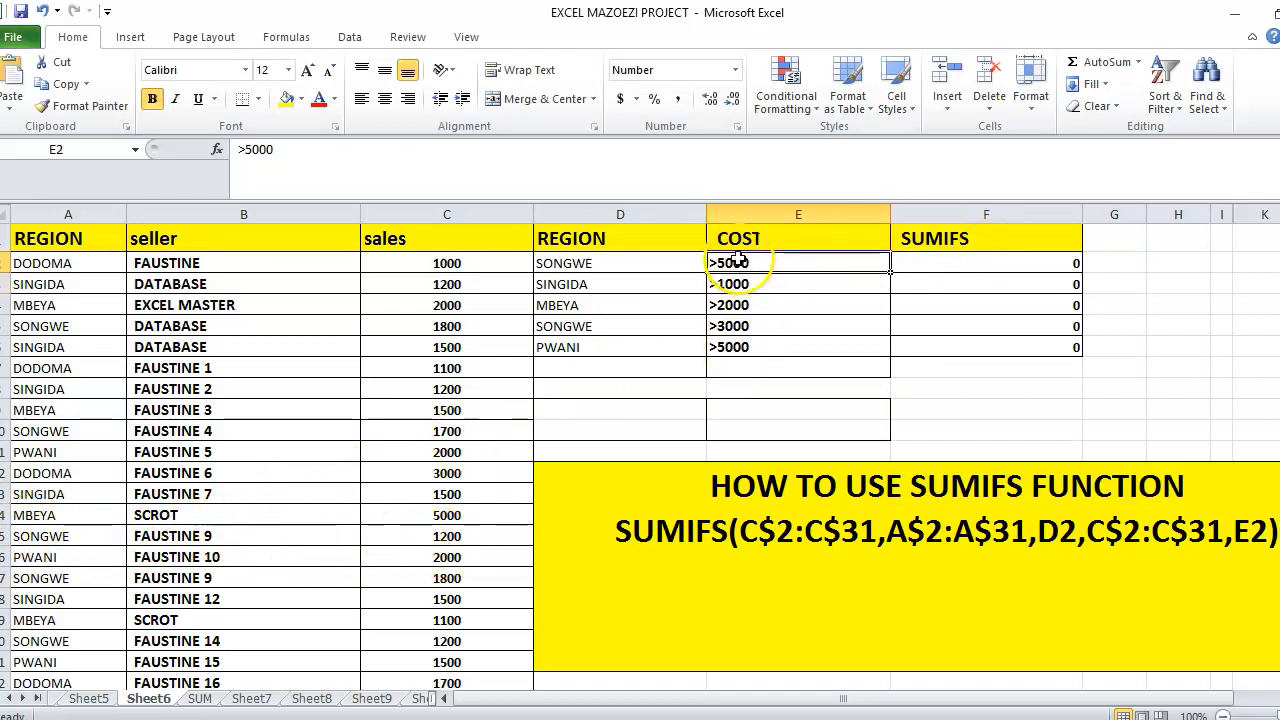
{"action": "left_click", "coordinate": [257, 152]}
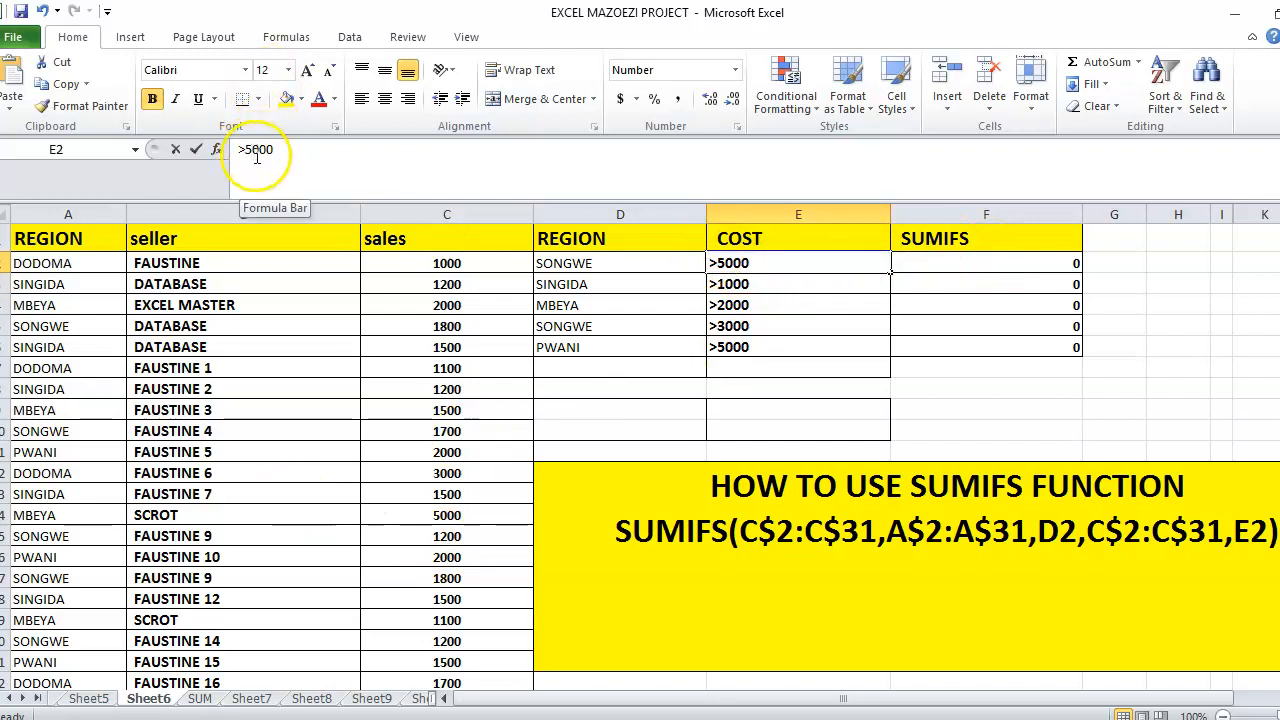
{"action": "left_click", "coordinate": [257, 152]}
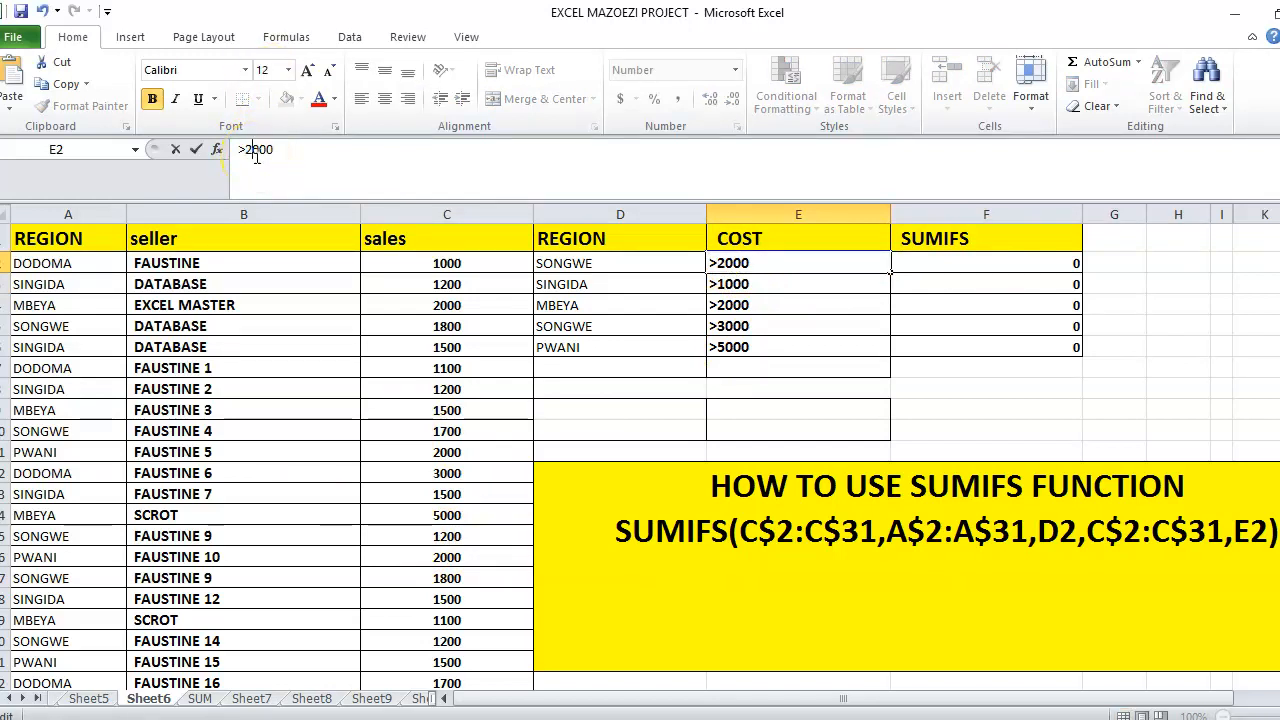
{"action": "key", "text": "Return"}
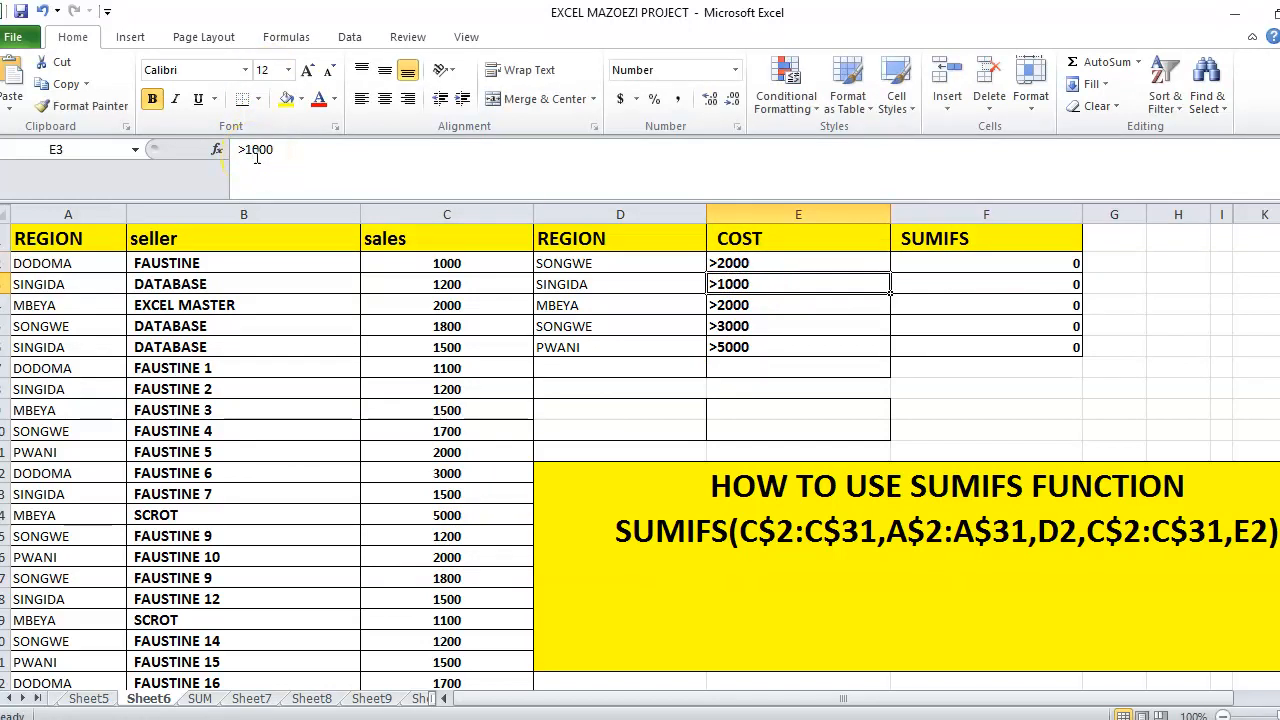
Set the cost criterion in E2 to >1000.
{"action": "left_click", "coordinate": [758, 263]}
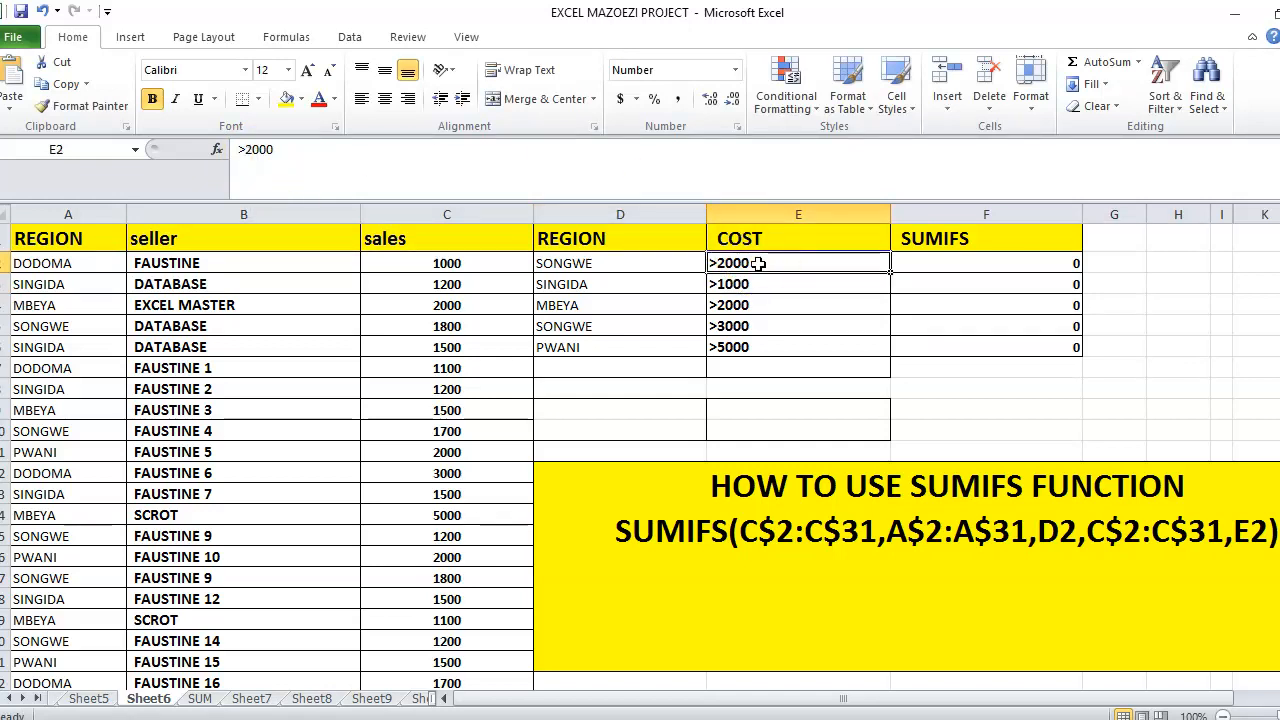
{"action": "left_click", "coordinate": [251, 152]}
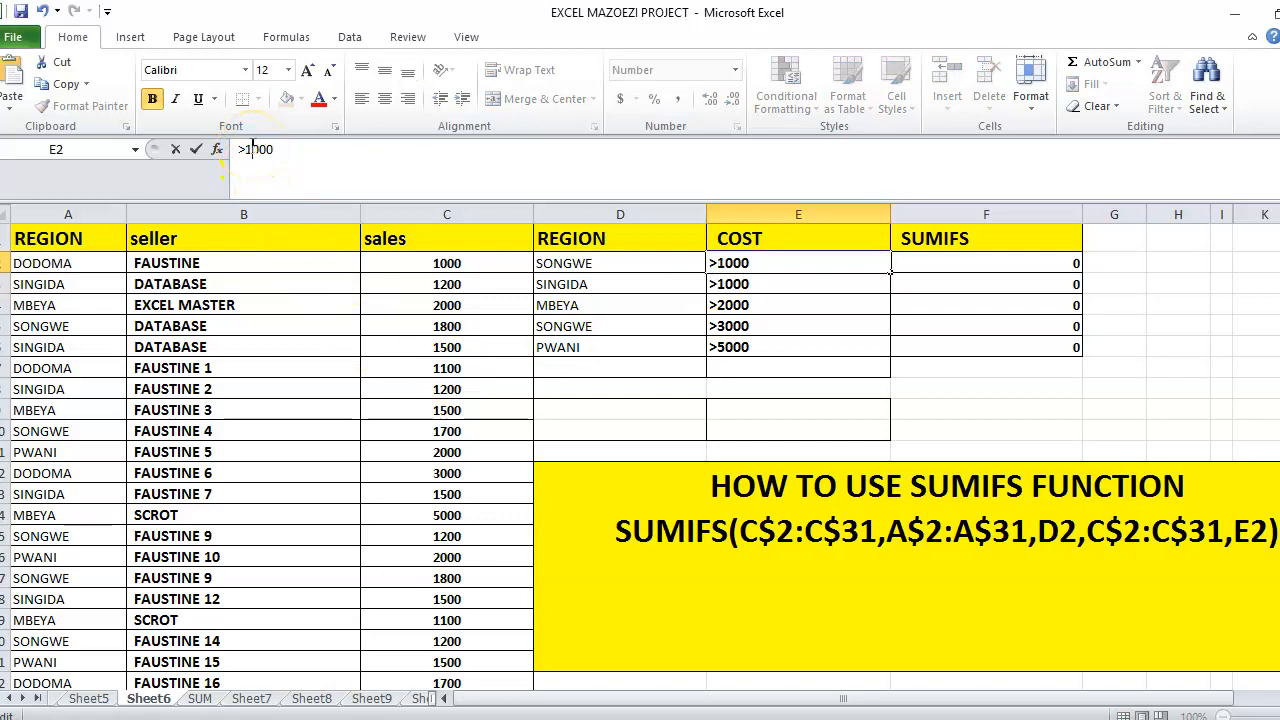
{"action": "type", "text": "1"}
{"action": "key", "text": "Return"}
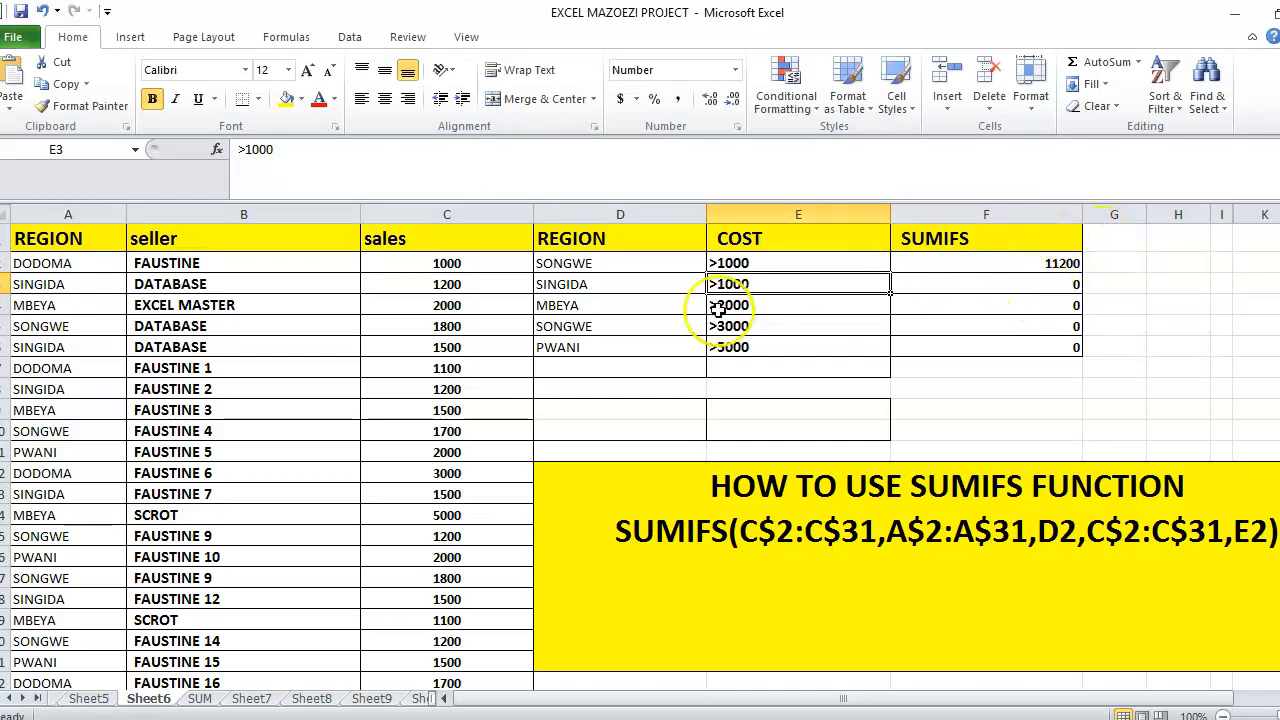
Try =1000 as the cost criterion in E2 and undo that entry.
{"action": "left_click", "coordinate": [757, 262]}
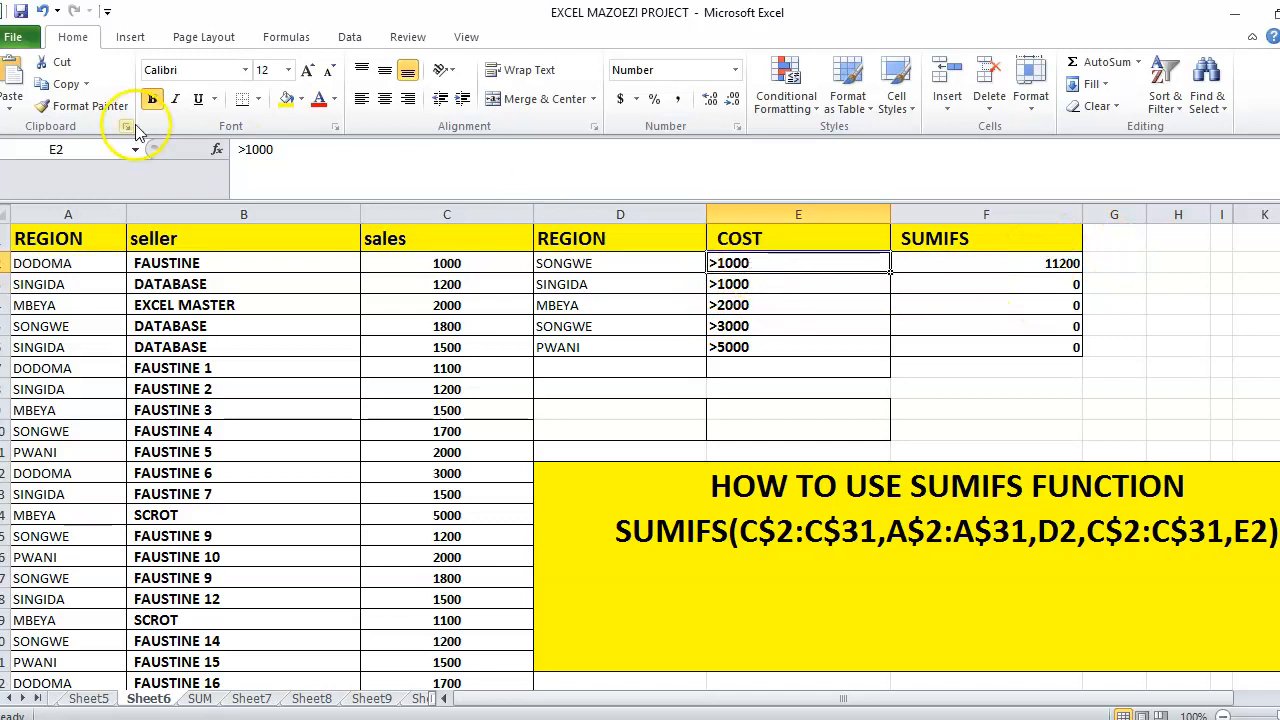
{"action": "left_click", "coordinate": [248, 156]}
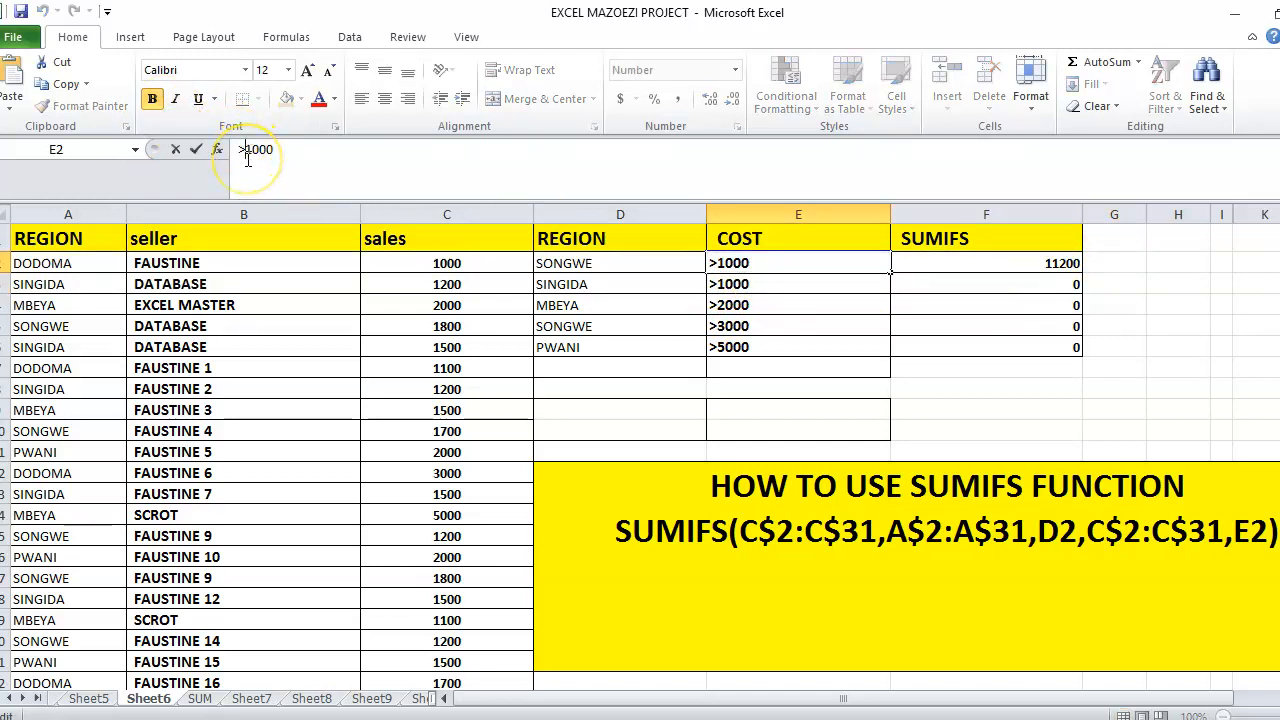
{"action": "type", "text": "-"}
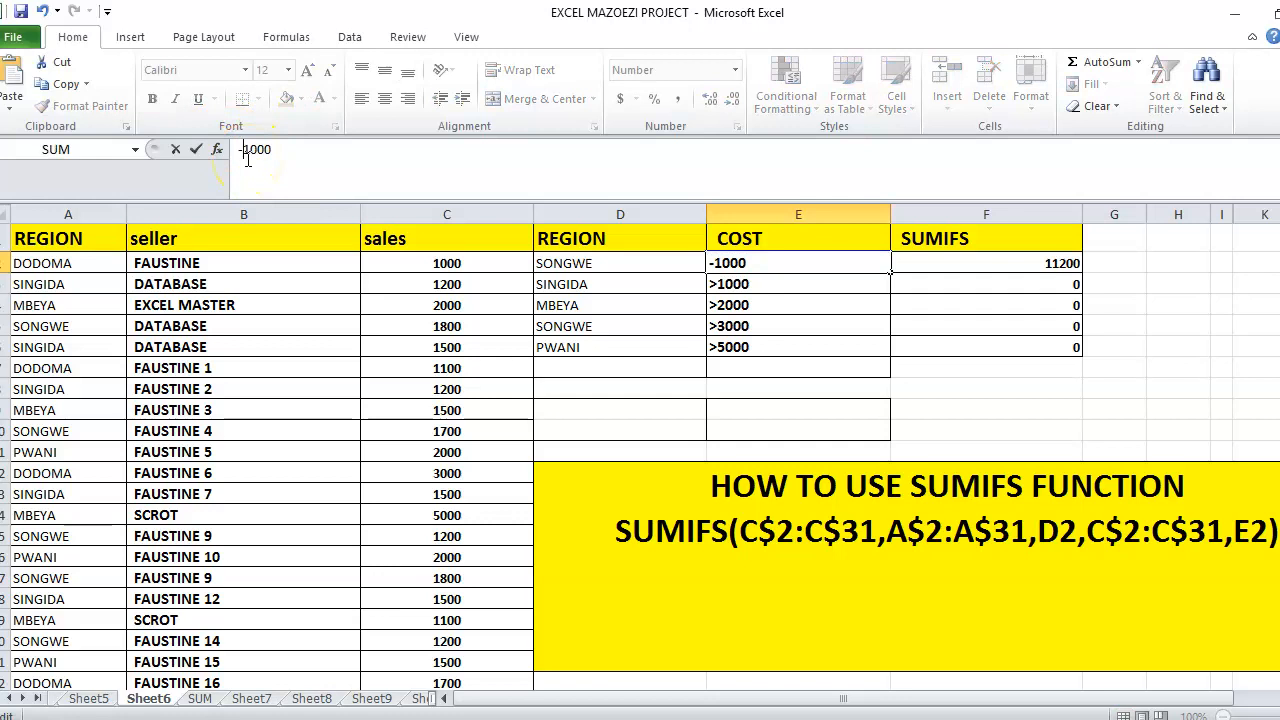
{"action": "key", "text": "BackSpace"}
{"action": "type", "text": "="}
{"action": "key", "text": "Return"}
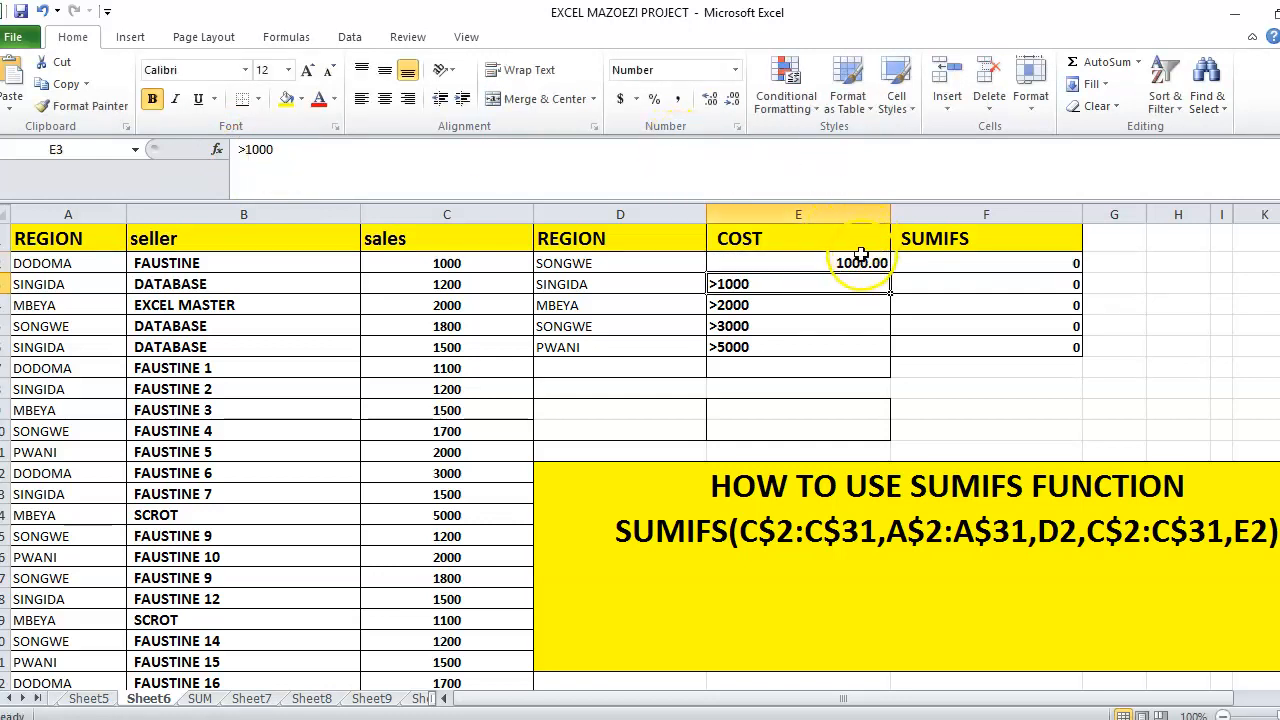
{"action": "left_click", "coordinate": [790, 262]}
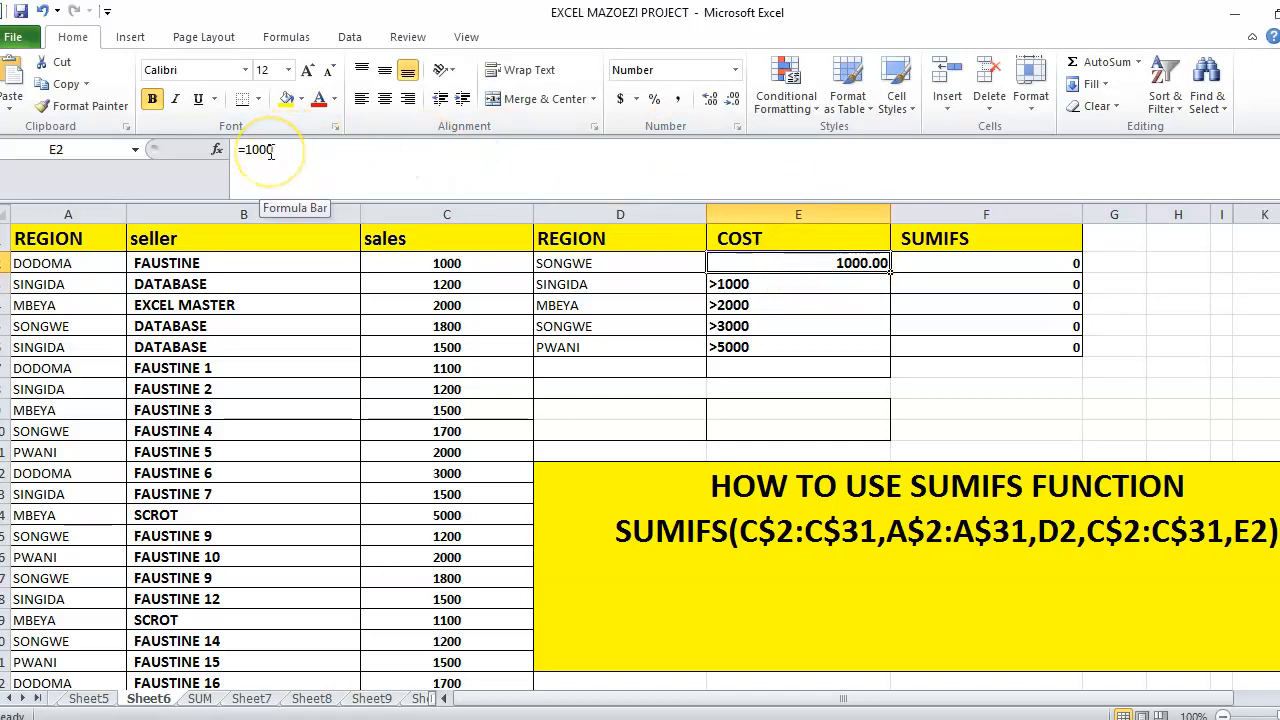
{"action": "key", "text": "ctrl+z"}
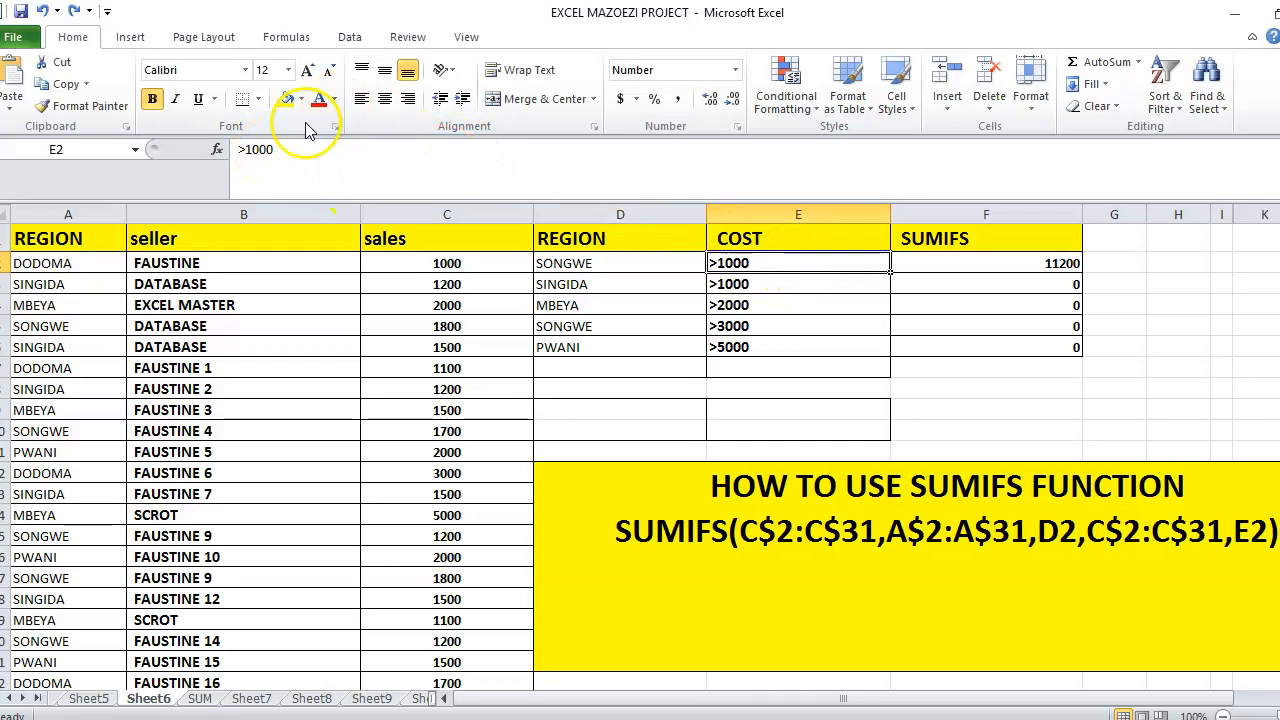
Replace the comparison operator in E2 so that the cost criterion reads <1000.
{"action": "left_click", "coordinate": [245, 149]}
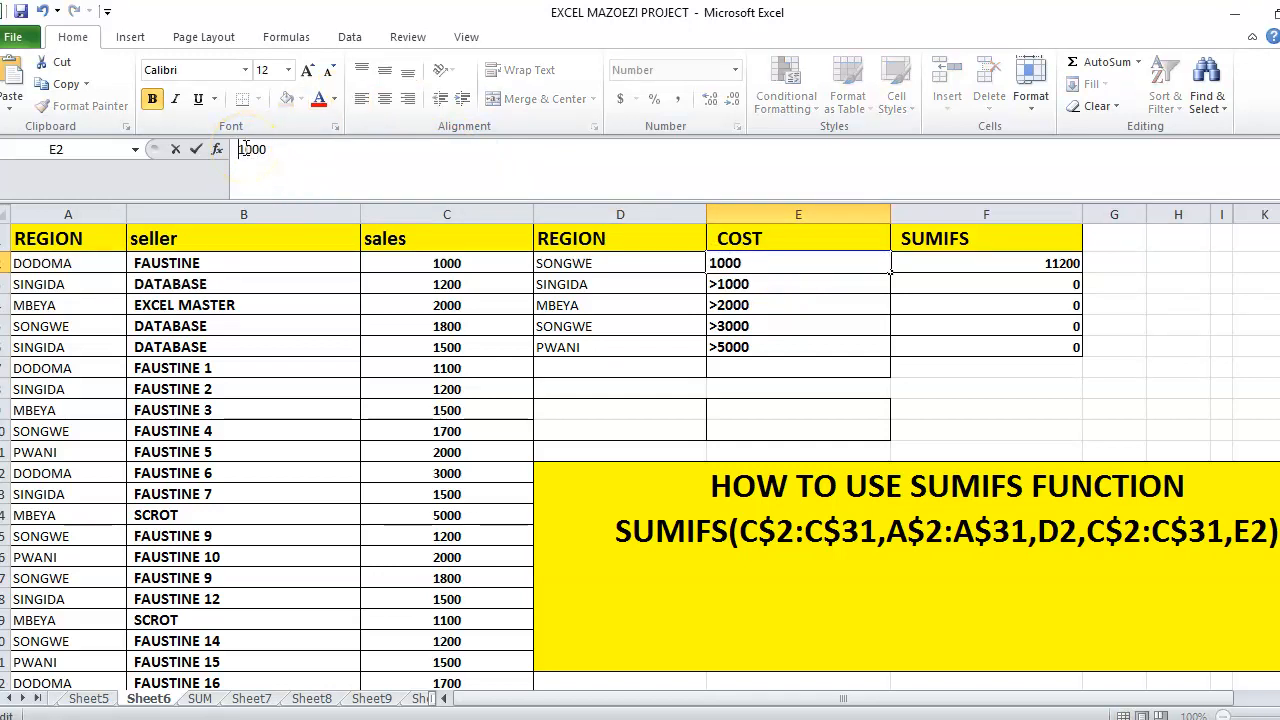
{"action": "type", "text": "<"}
{"action": "key", "text": "Return"}
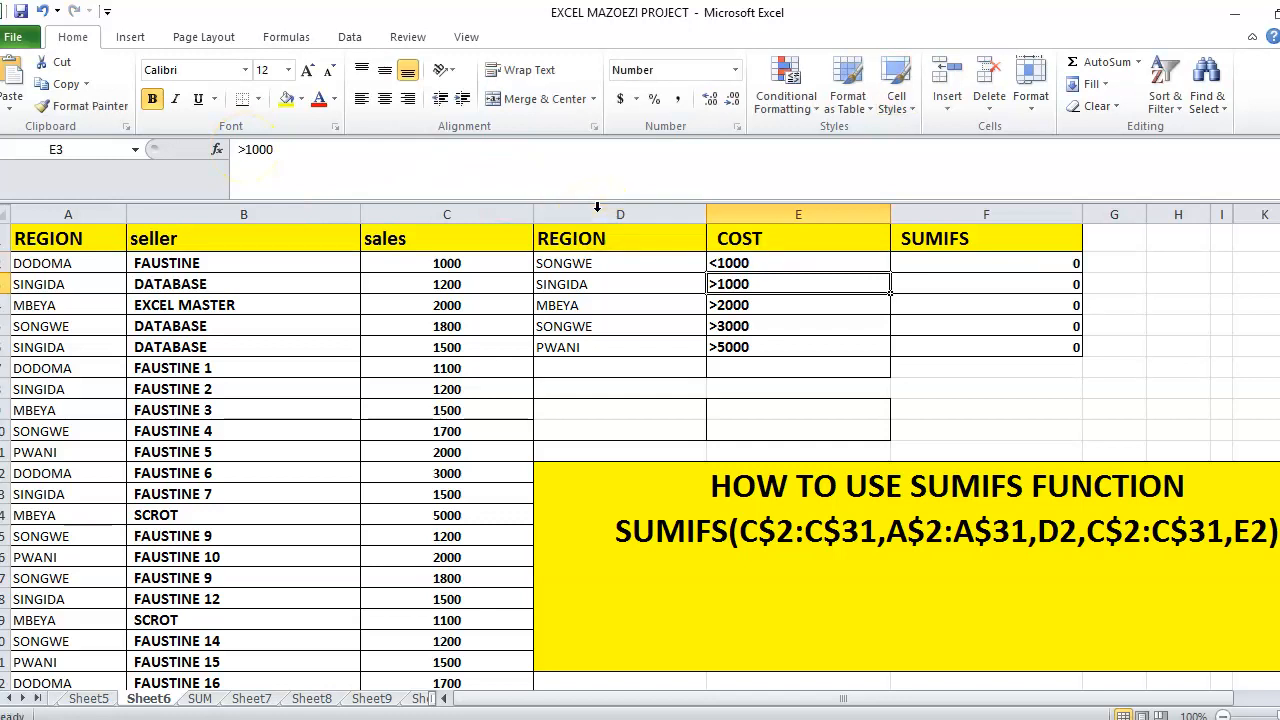